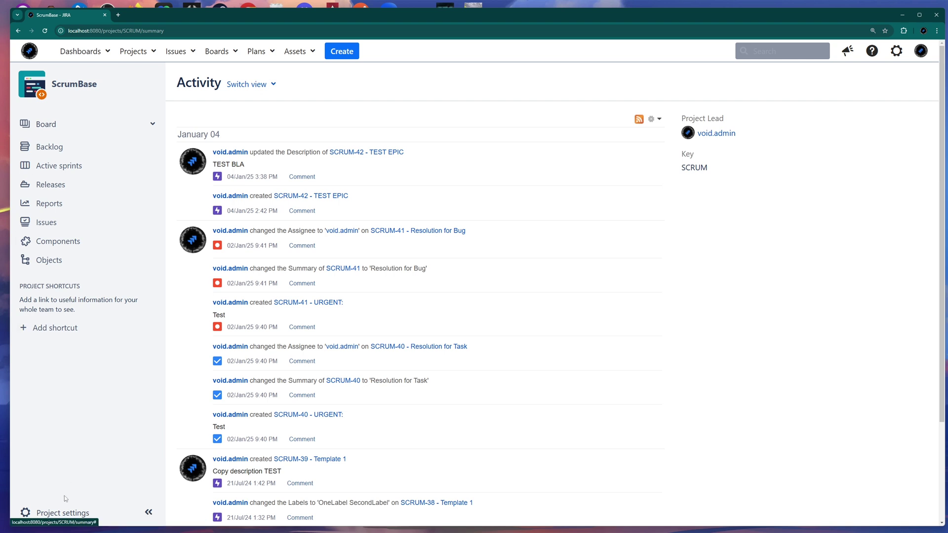
Open the Automation page in the ScrumBase project's settings
left_click(58, 513)
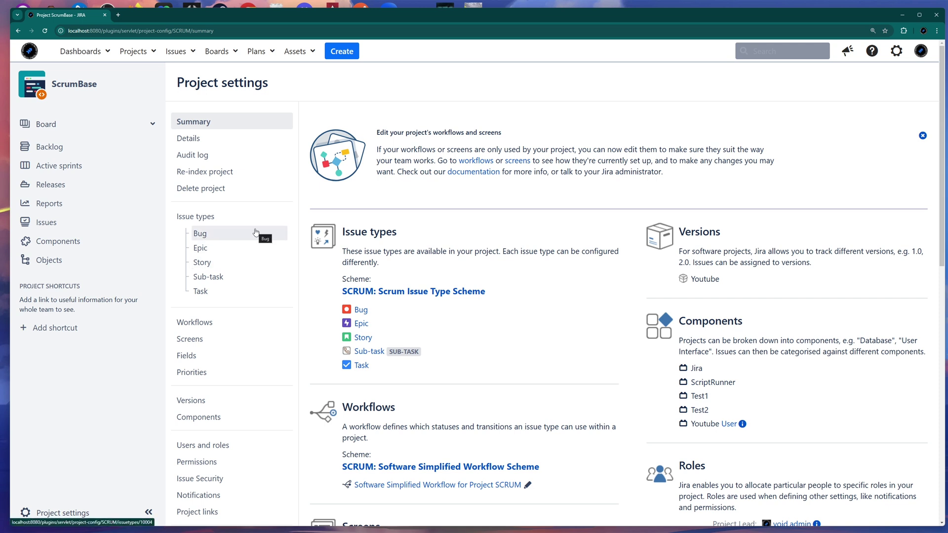
scroll(255, 232, "down", 4)
scroll(243, 184, "up", 3)
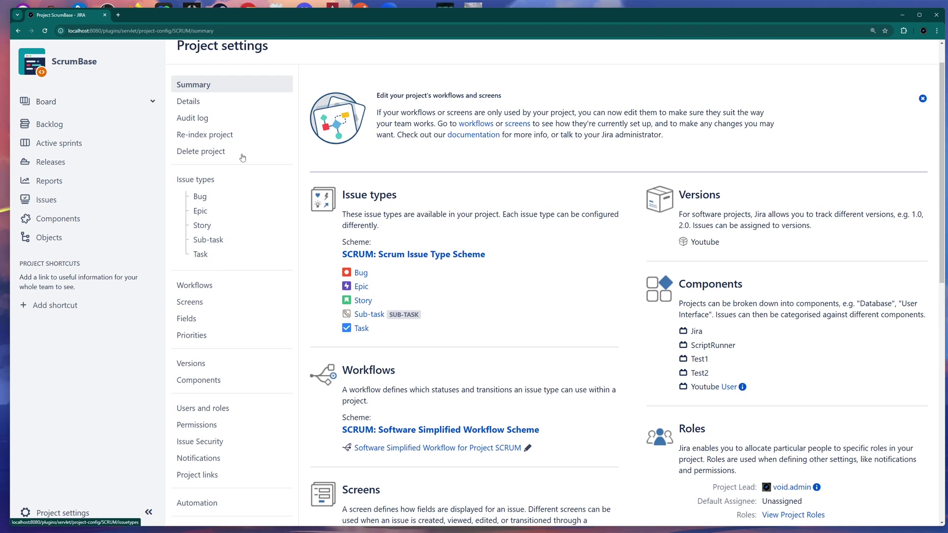
scroll(243, 184, "down", 2)
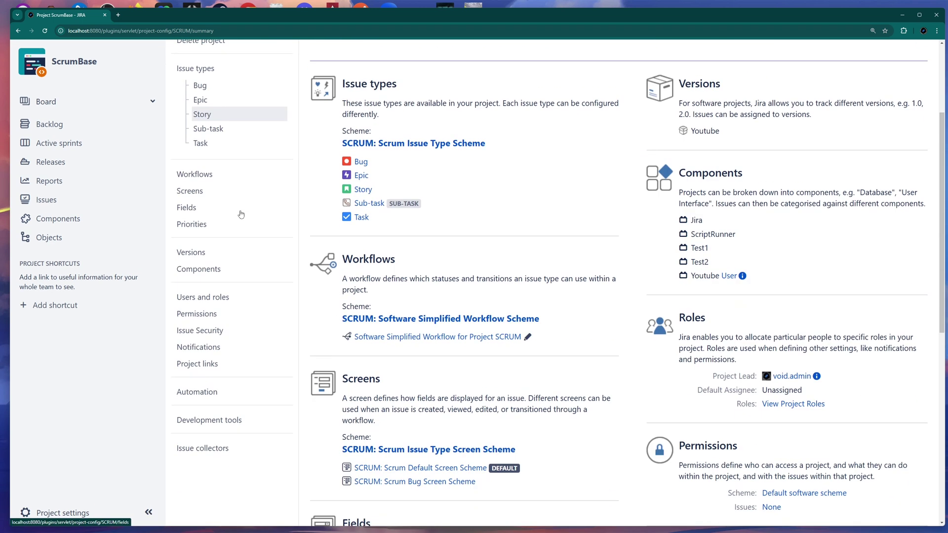
left_click(218, 395)
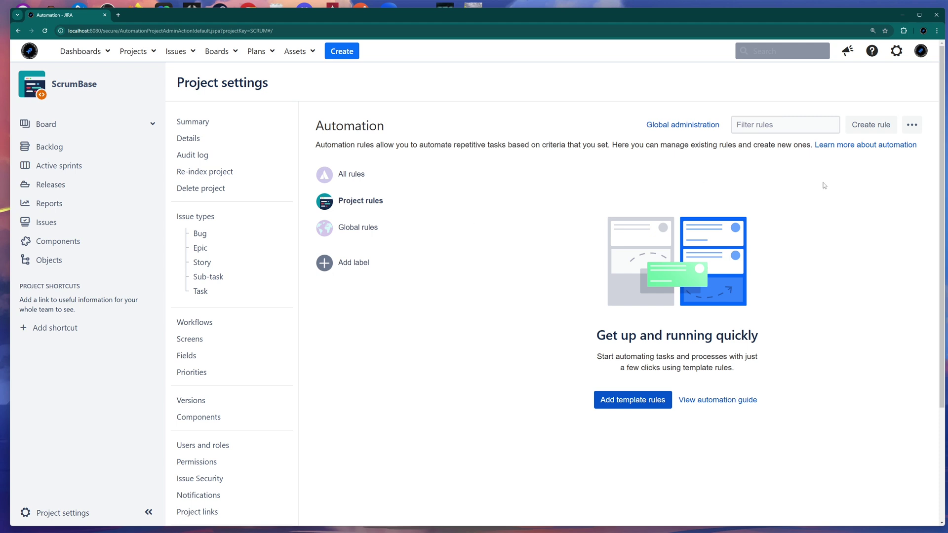
Create a new automation rule with the Issue created trigger and save the trigger
left_click(869, 128)
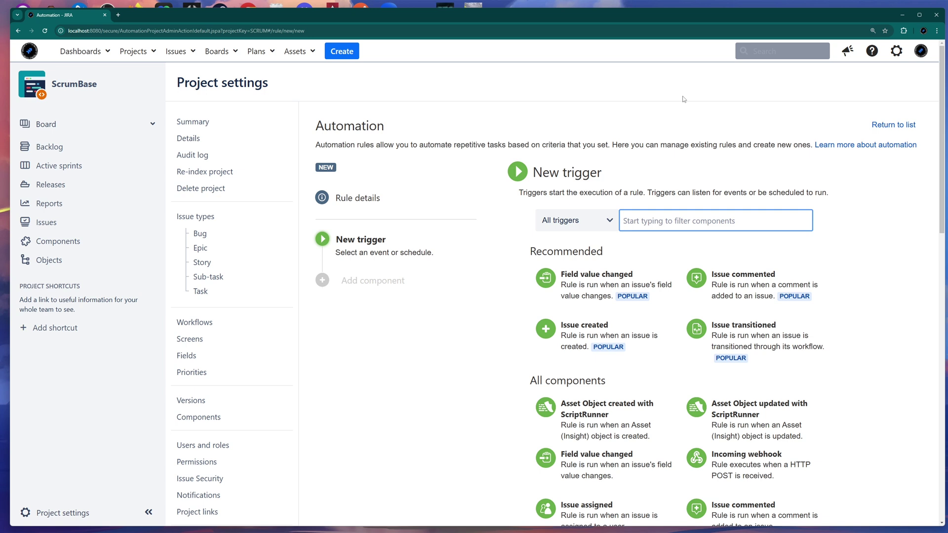
left_click(592, 329)
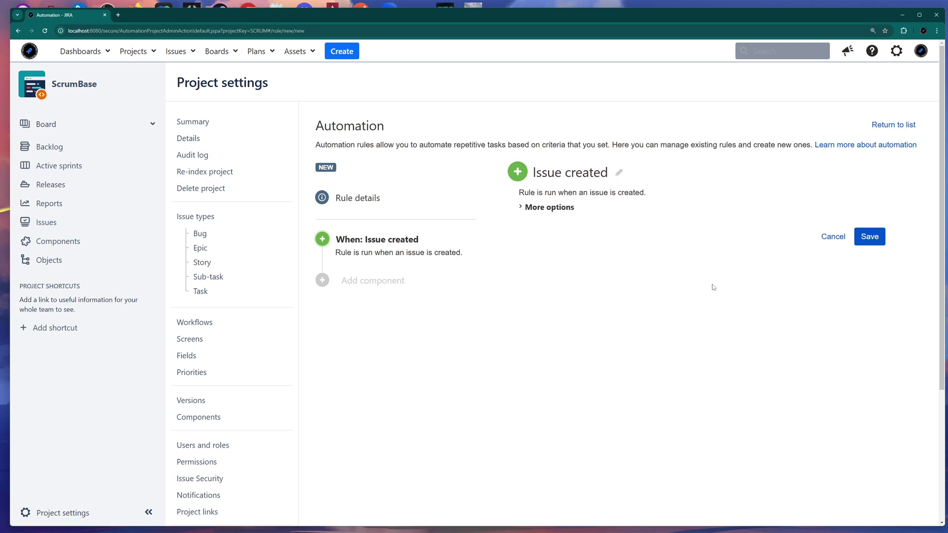
left_click(875, 241)
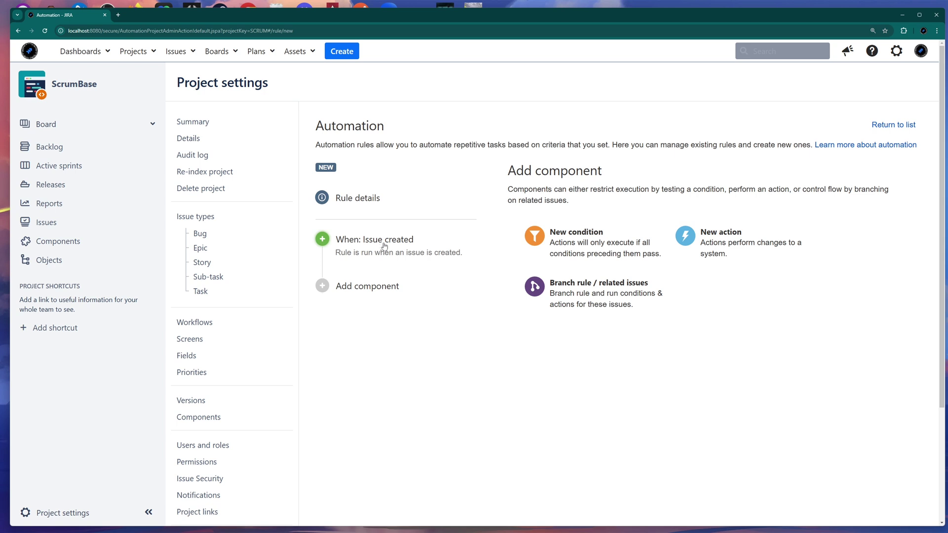
Add an issue fields condition to the rule that checks the Issue Type field
left_click(368, 290)
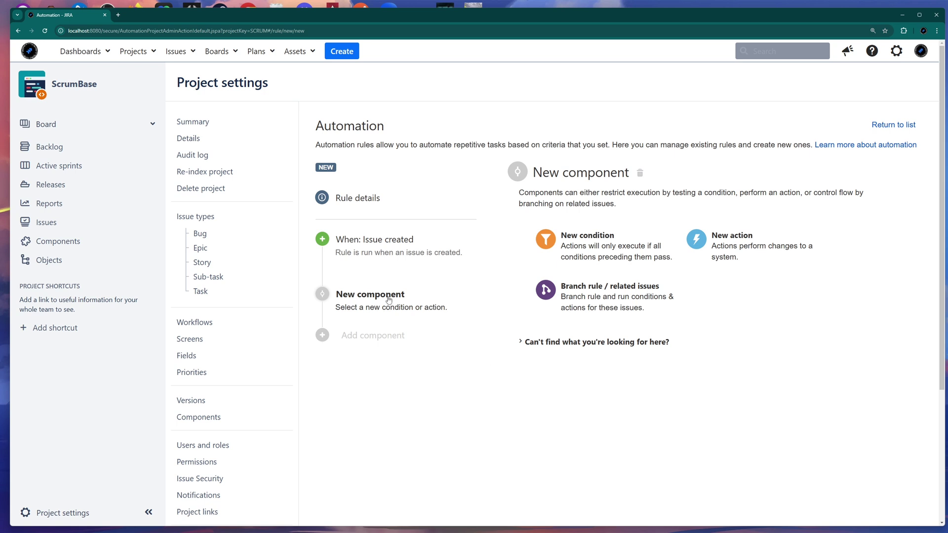
left_click(596, 256)
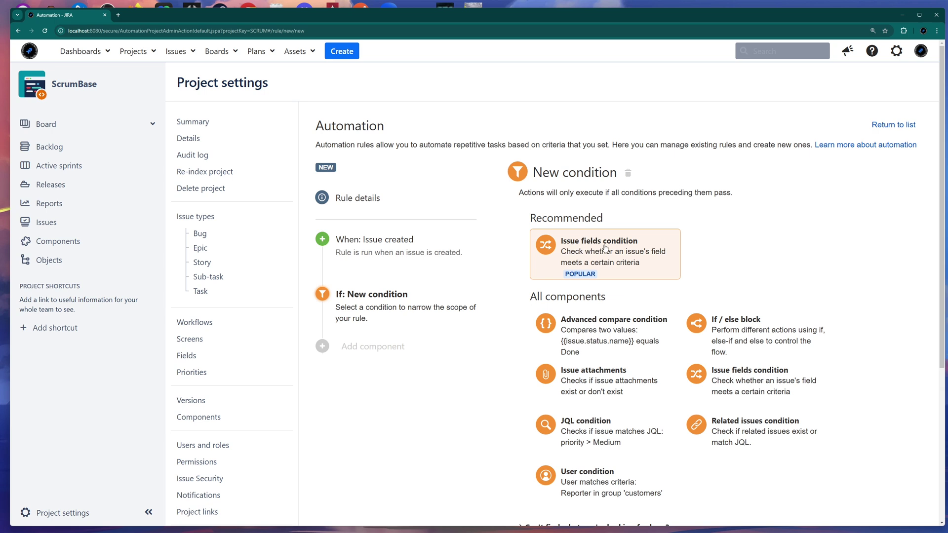
left_click(641, 260)
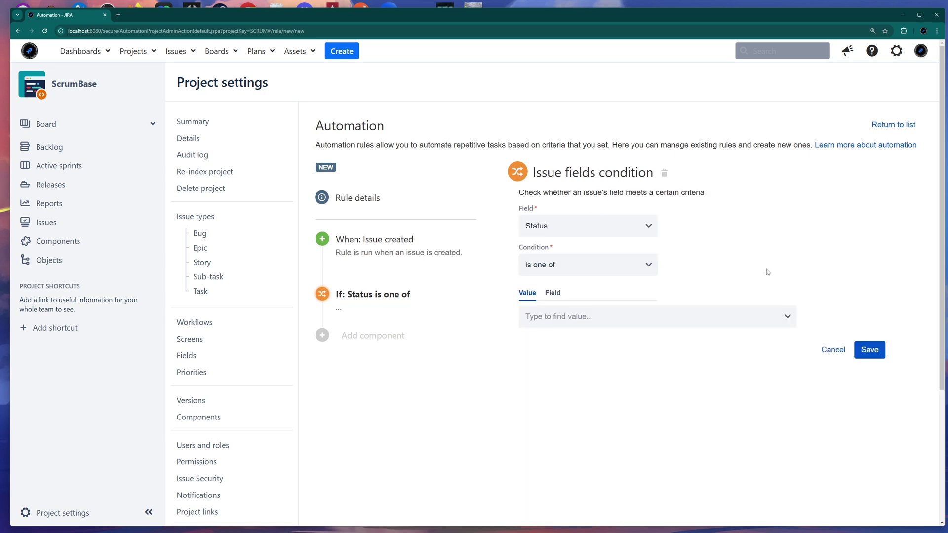
left_click(579, 229)
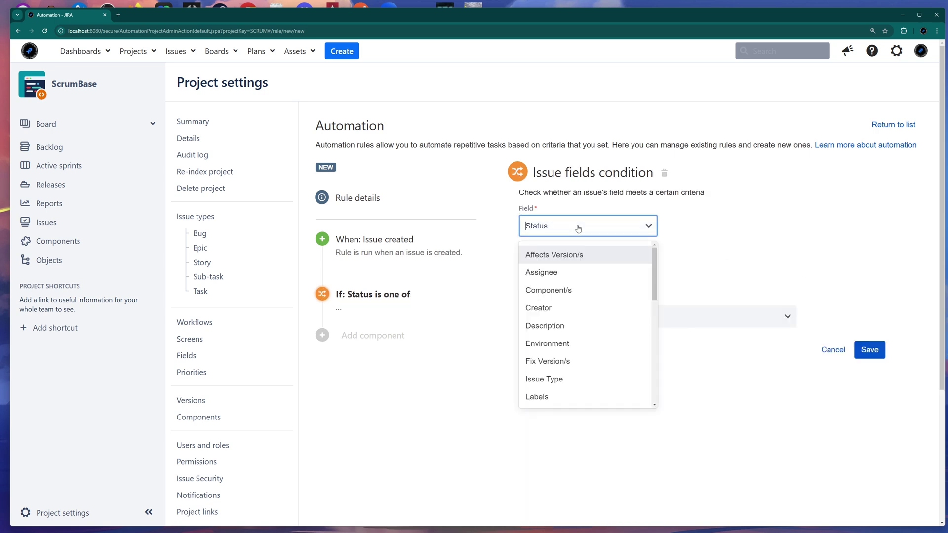
type("issu")
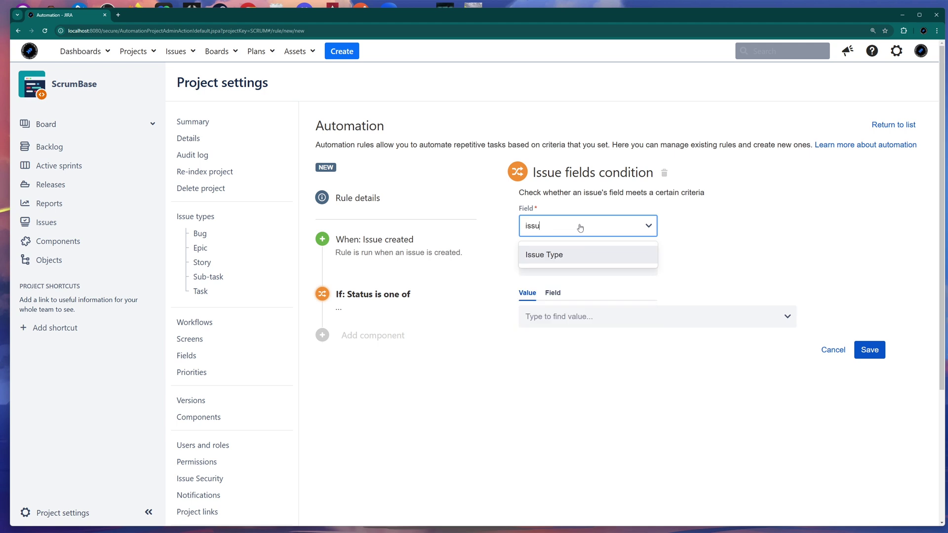
left_click(558, 259)
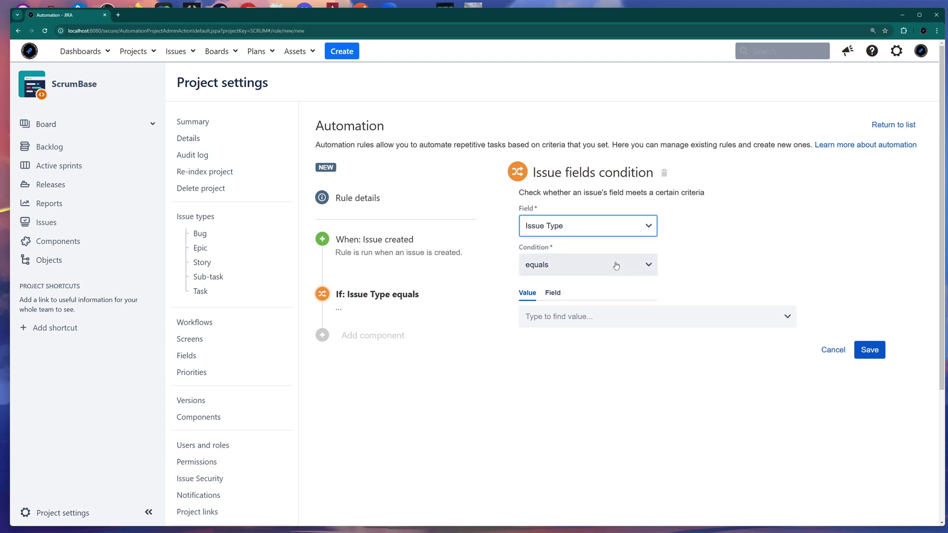
Try matching the issue type with "is one of" against Task and Sub-task, and clear both values
left_click(574, 265)
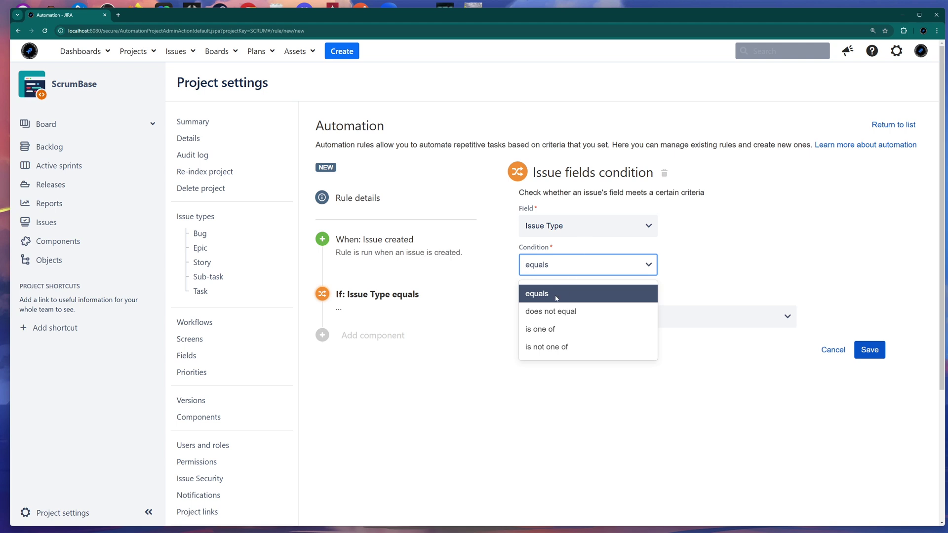
left_click(563, 336)
left_click(610, 320)
left_click(588, 344)
left_click(585, 348)
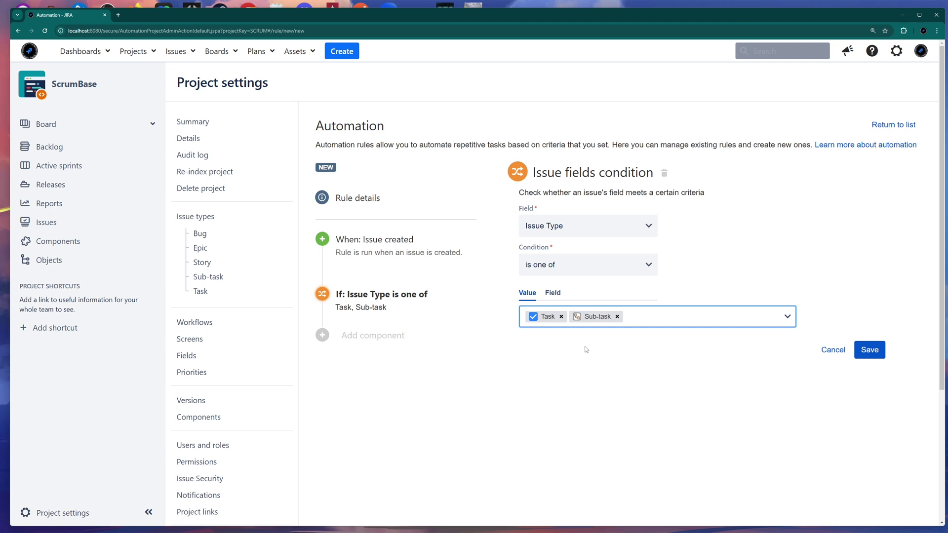
left_click(617, 317)
left_click(561, 316)
Make the condition require that Issue Type equals Task, and save it
left_click(587, 266)
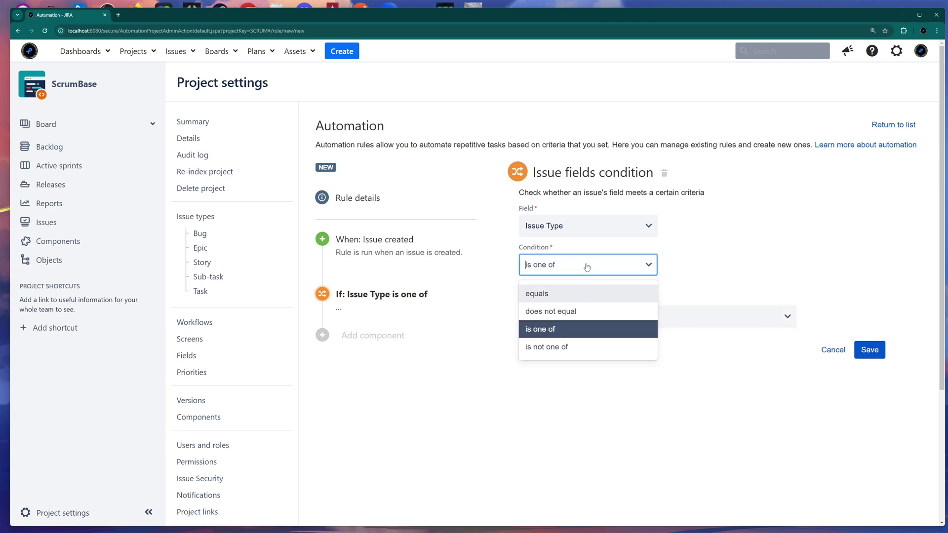
left_click(554, 300)
left_click(575, 325)
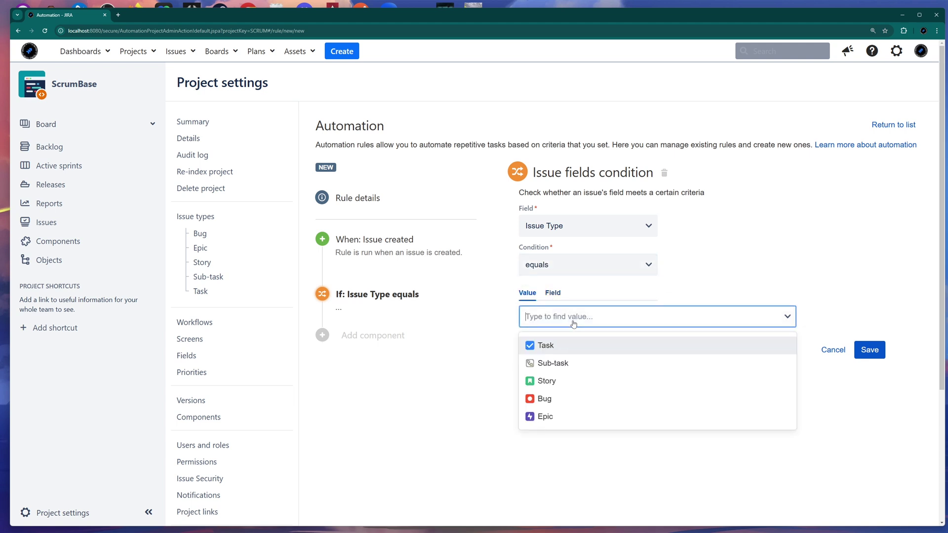
left_click(563, 346)
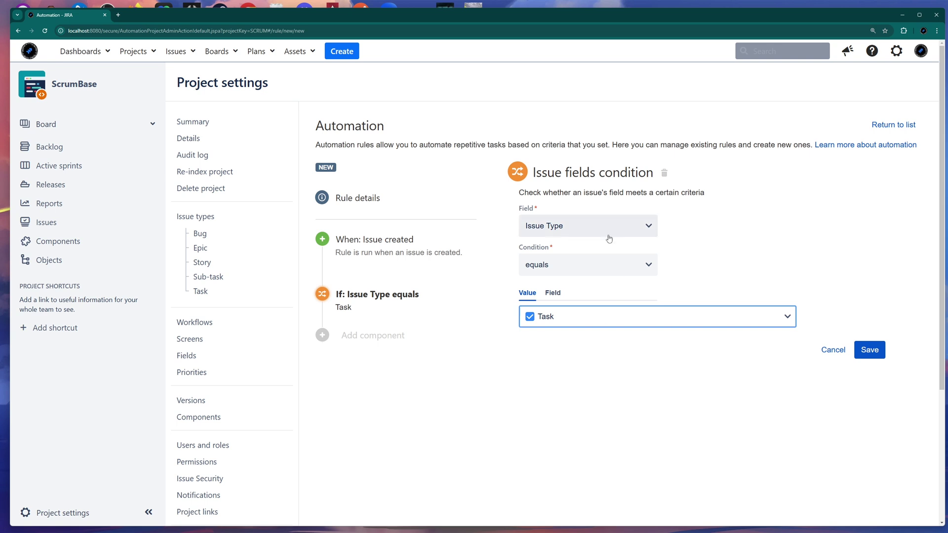
left_click(868, 352)
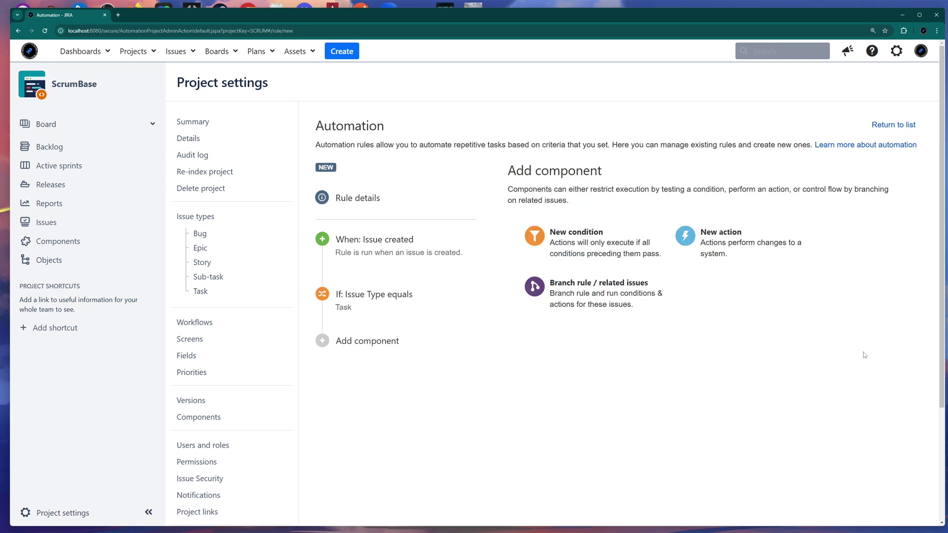
Add a second issue fields condition to the rule that checks the Task choice field
left_click(361, 347)
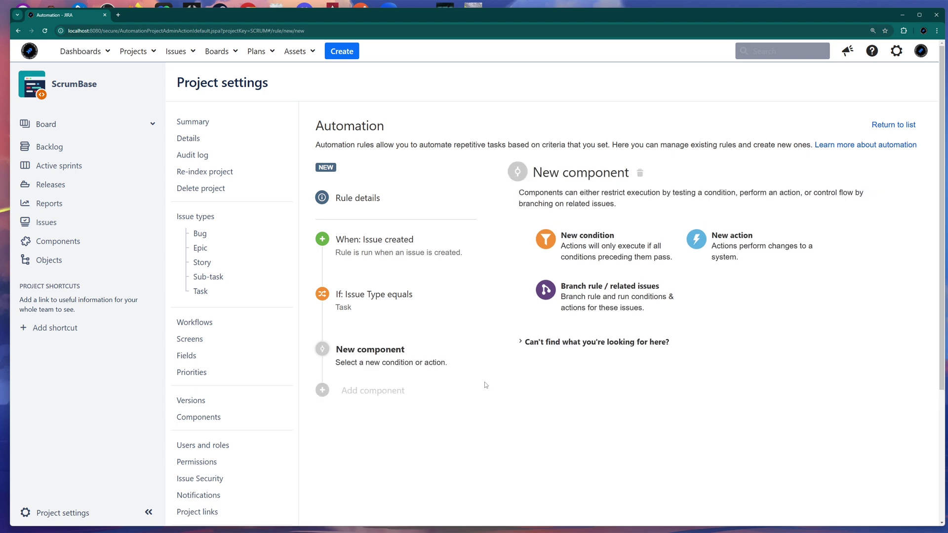
left_click(594, 254)
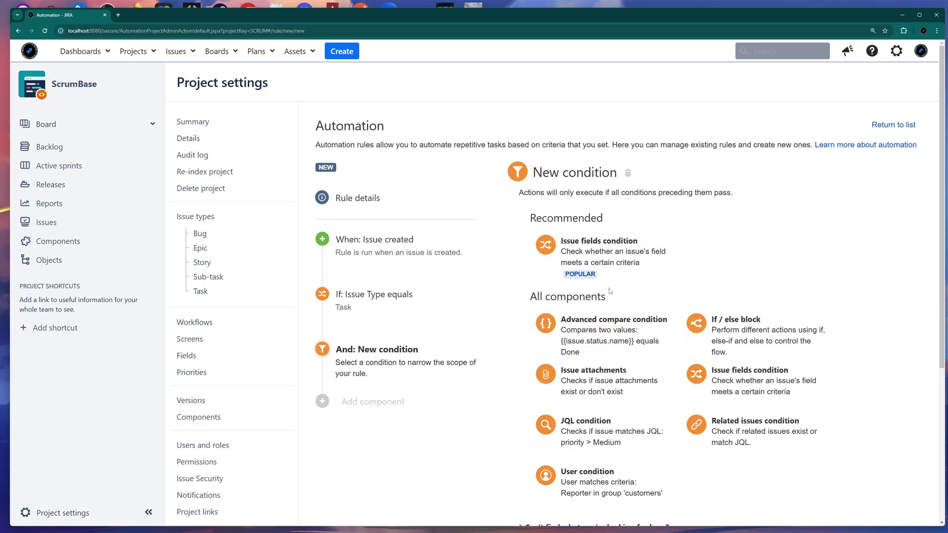
left_click(598, 266)
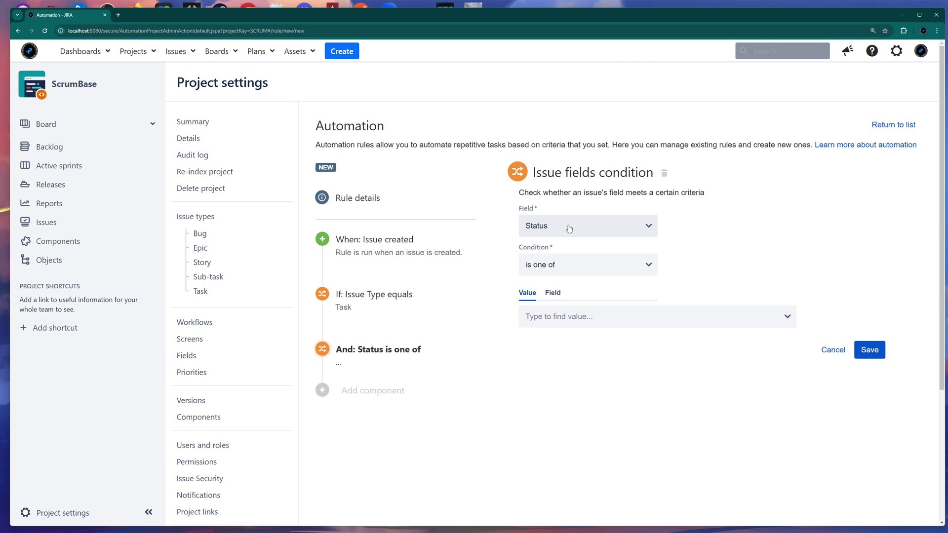
left_click(570, 228)
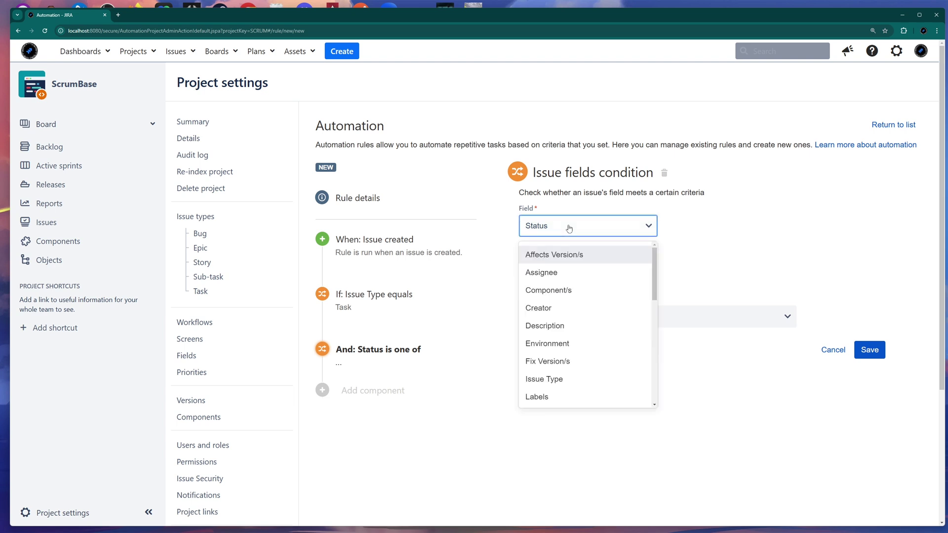
scroll(603, 316, "down", 5)
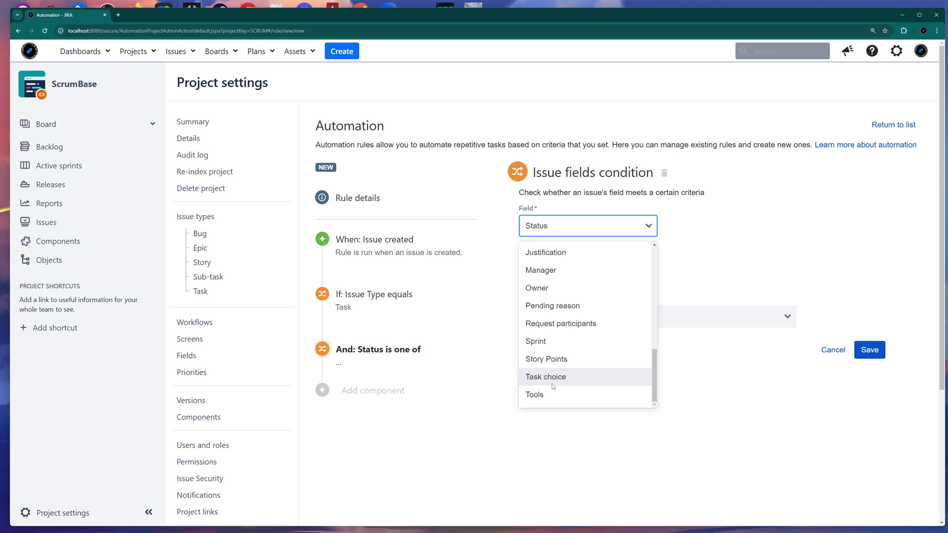
left_click(581, 378)
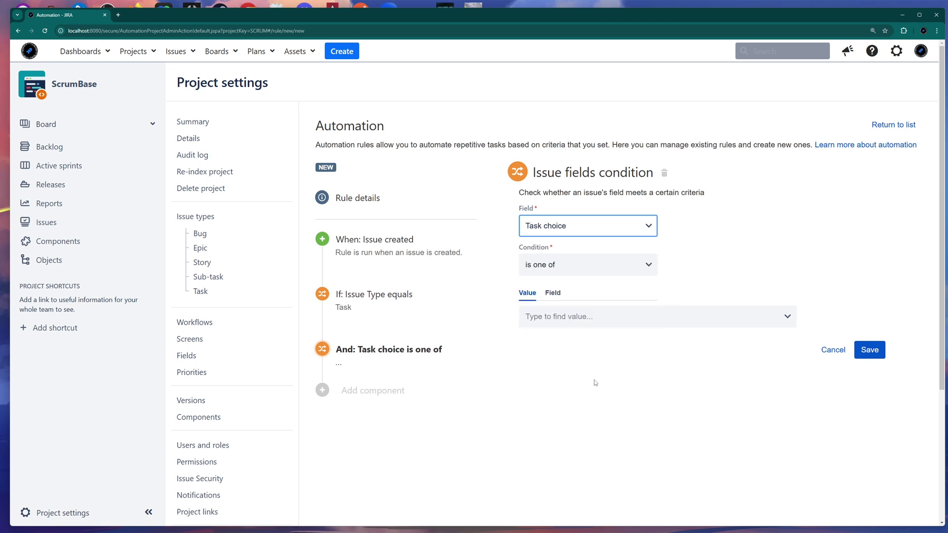
Make the second condition require that Task choice equals GitHub, and save it
left_click(559, 267)
left_click(557, 295)
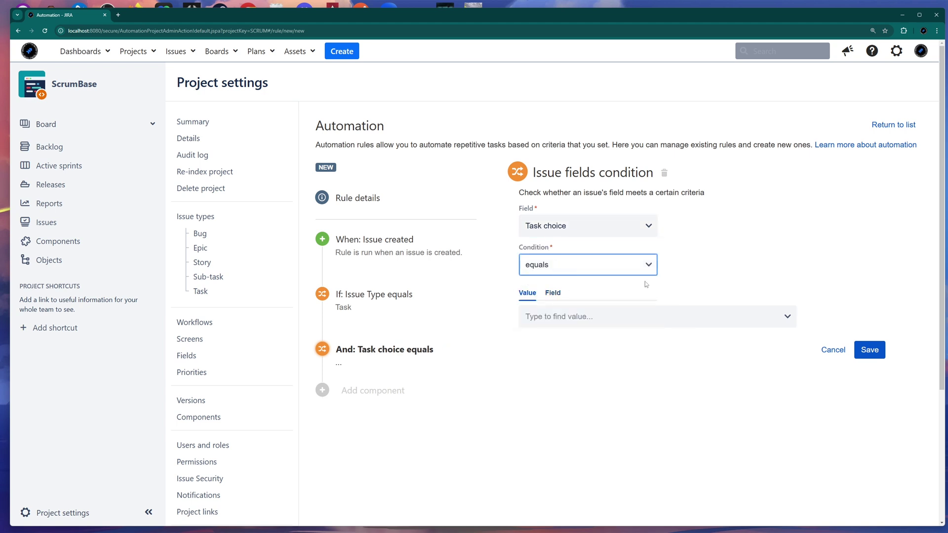
left_click(565, 325)
left_click(557, 350)
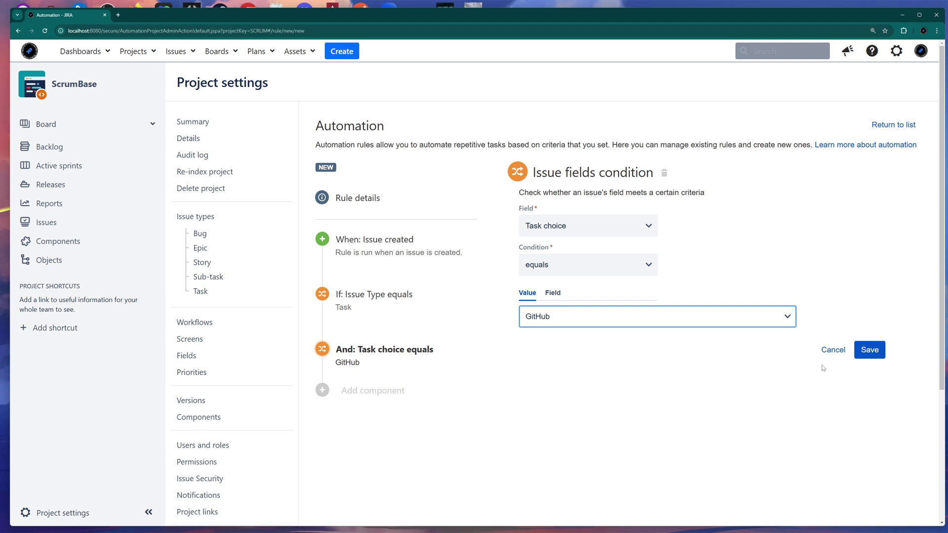
left_click(869, 350)
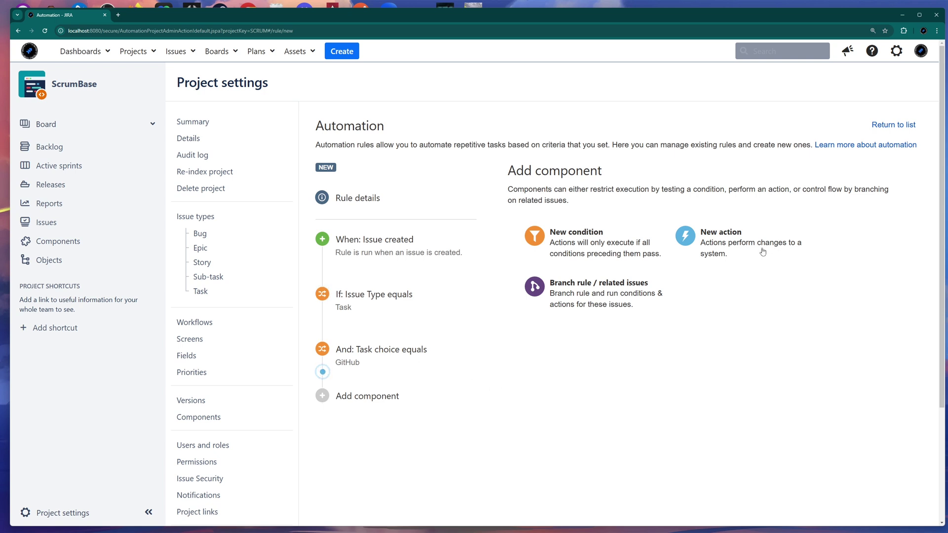
Add a related-issues branch to the rule below the conditions, keeping Current issue as its type, and save it
mouse_move(373, 333)
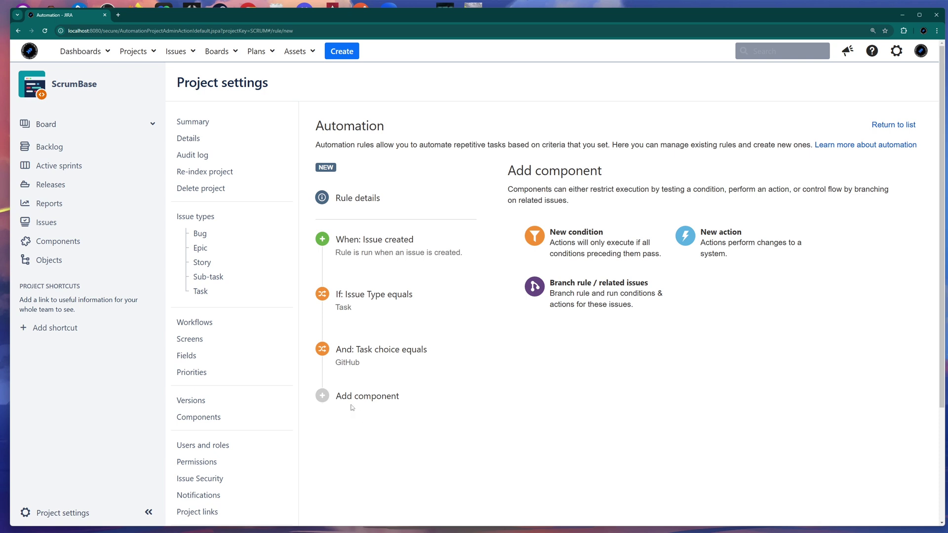
left_click(353, 399)
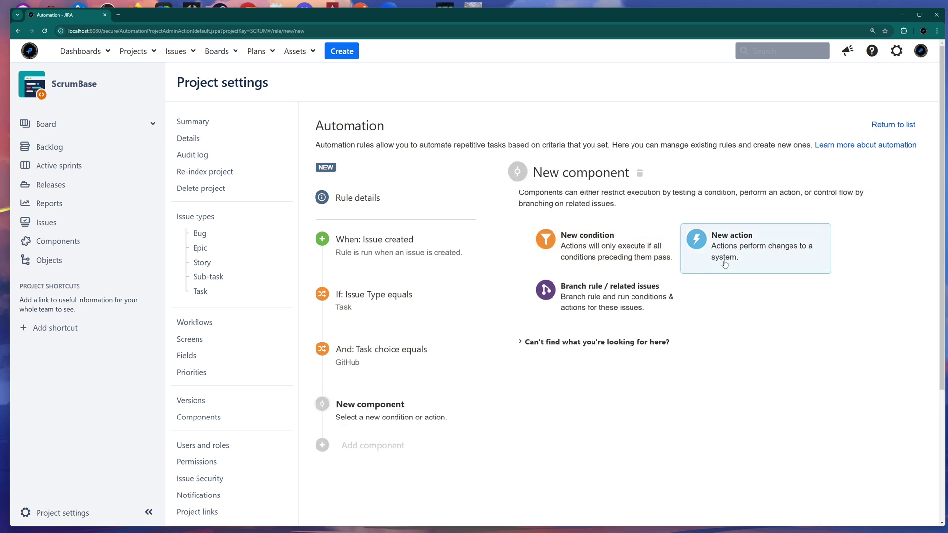
left_click(595, 303)
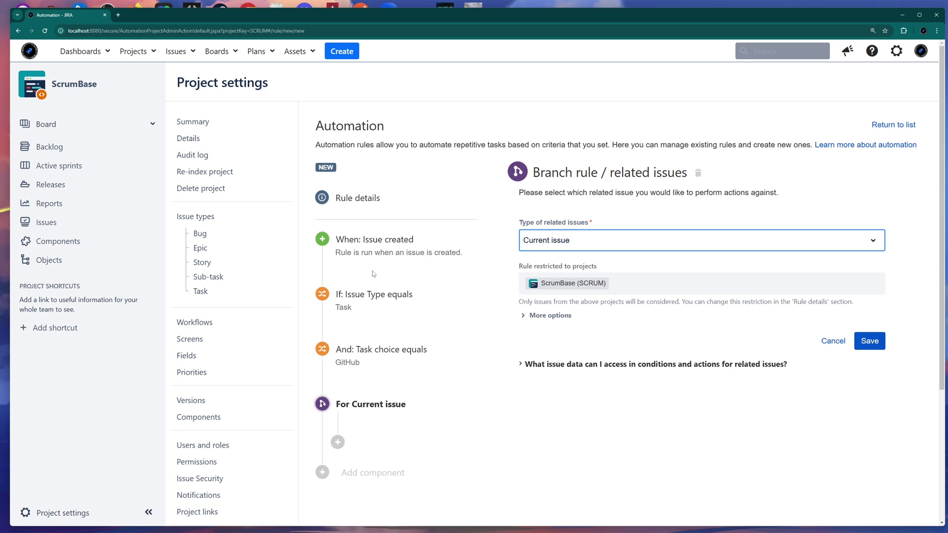
left_click(586, 244)
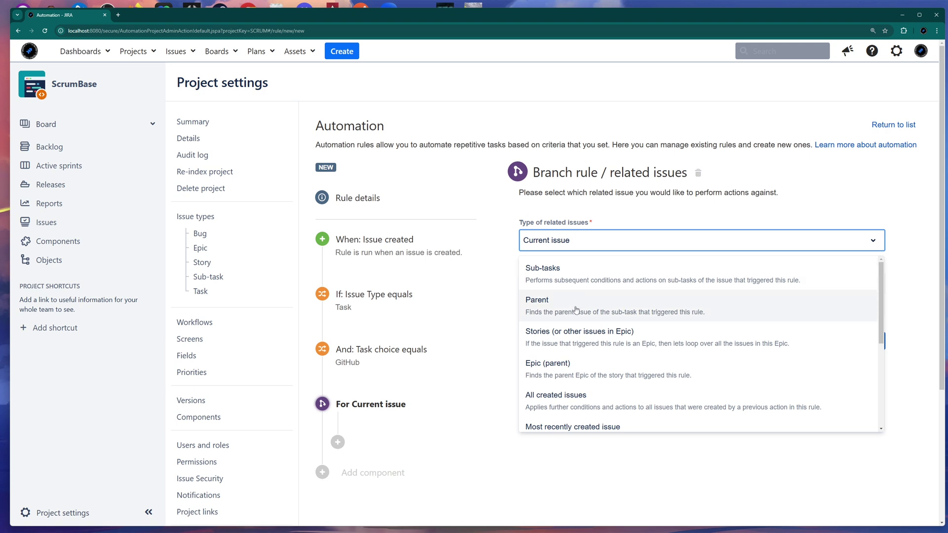
scroll(586, 308, "down", 1)
scroll(586, 309, "down", 3)
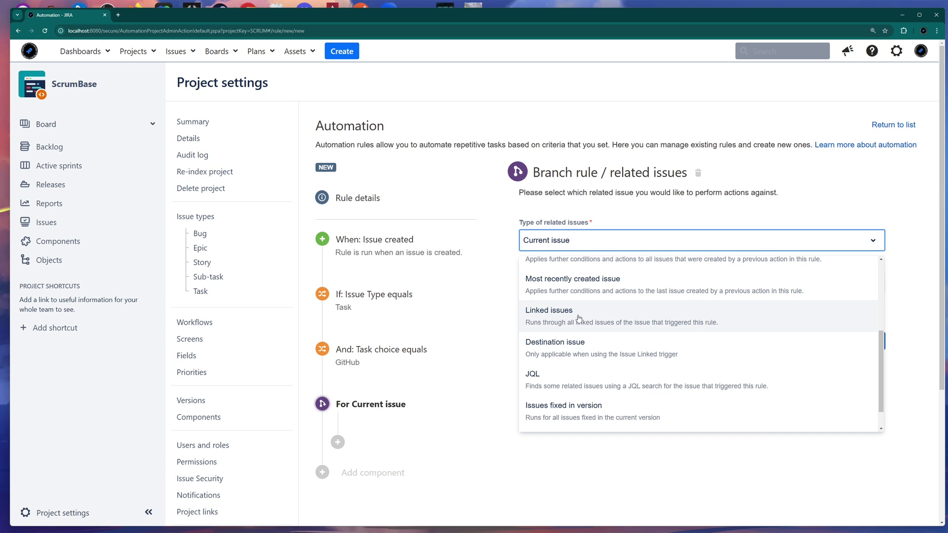
left_click(502, 443)
scroll(478, 361, "down", 2)
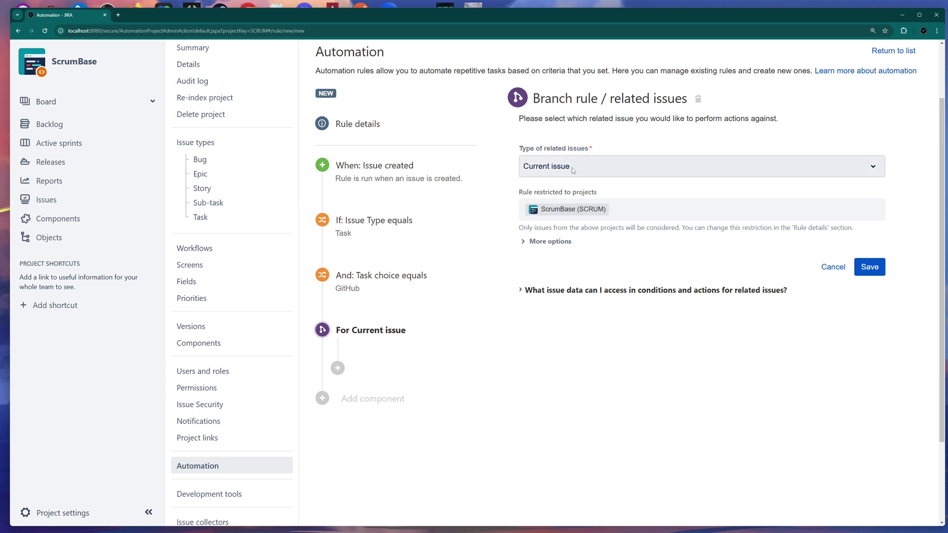
left_click(873, 273)
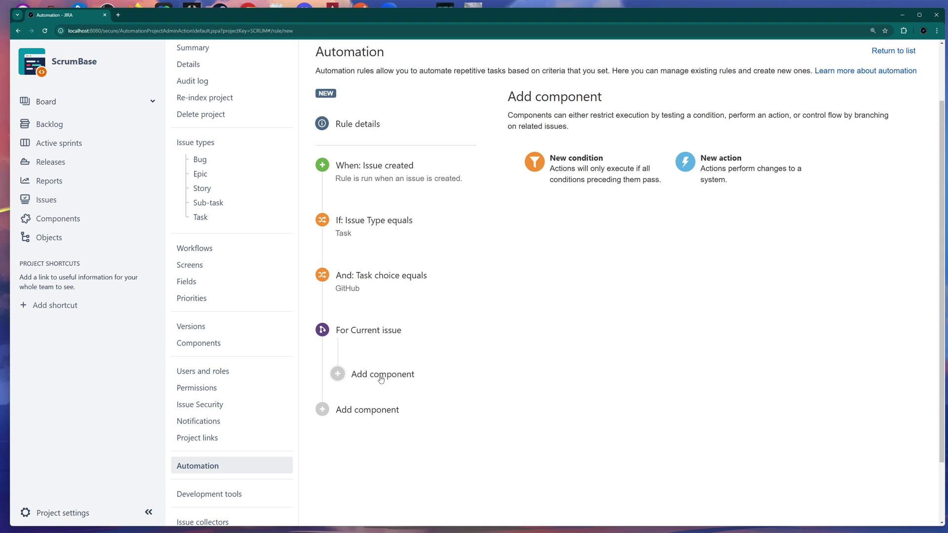
Add an Edit issue action inside the Current issue branch and choose Tools as the field to set
left_click(387, 377)
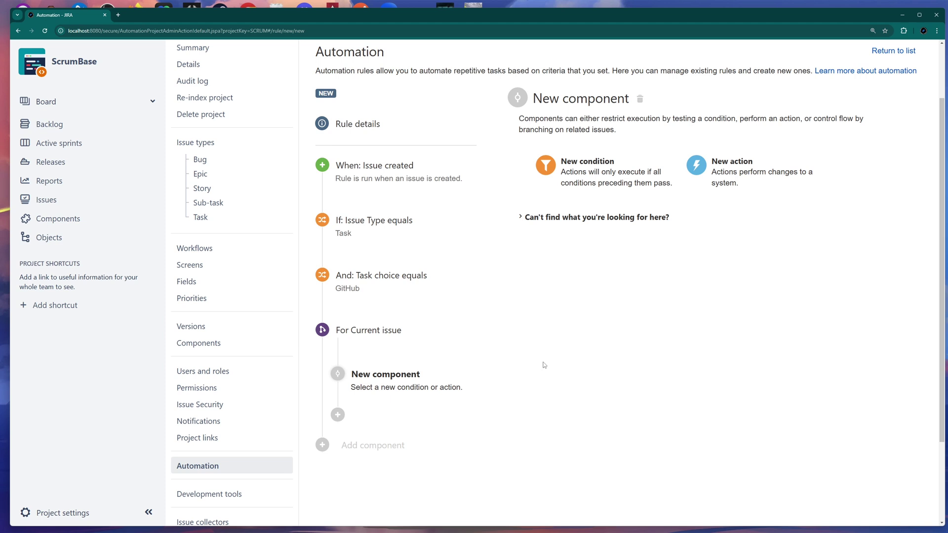
left_click(729, 184)
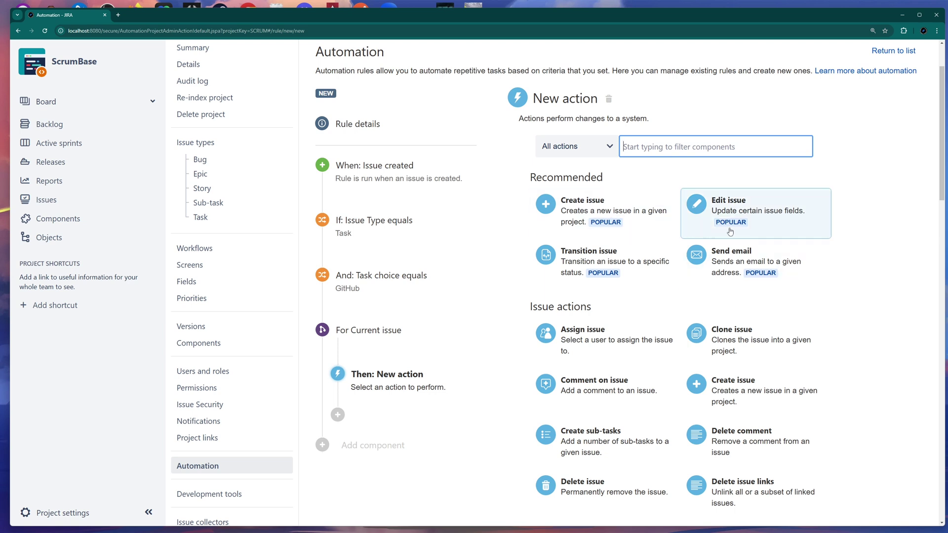
left_click(748, 213)
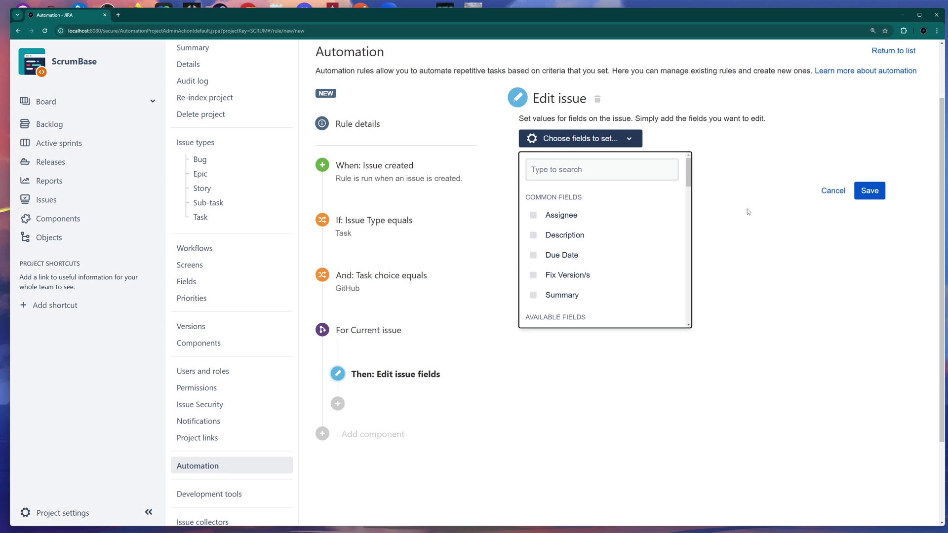
scroll(607, 217, "down", 15)
scroll(607, 220, "down", 2)
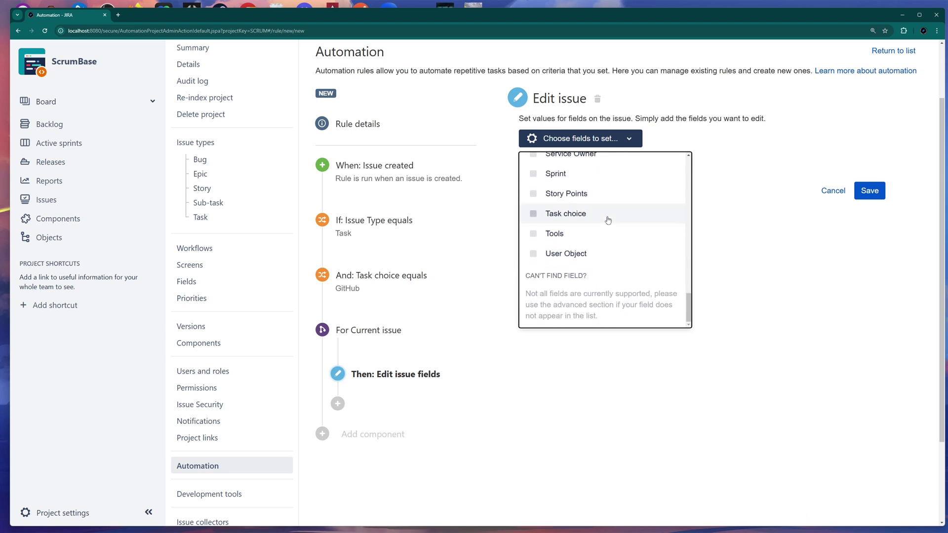
left_click(602, 234)
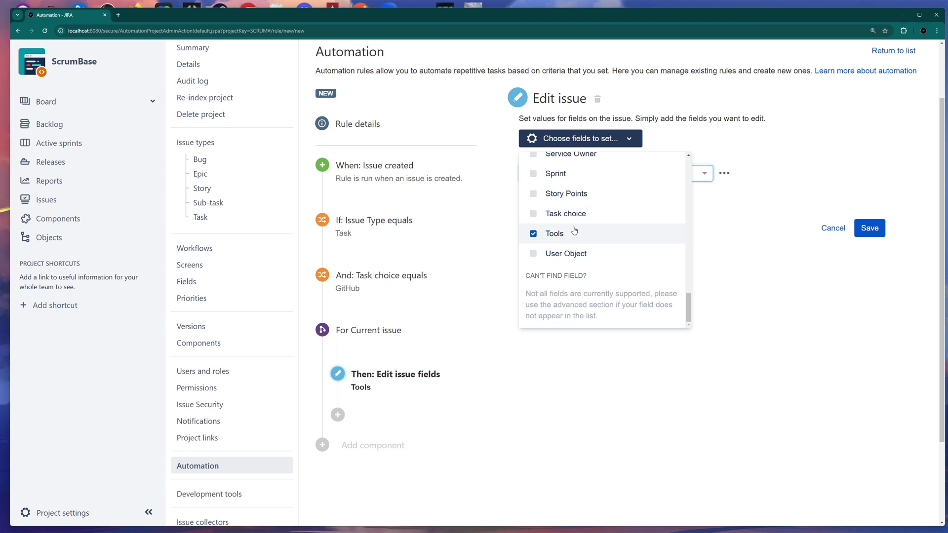
left_click(732, 265)
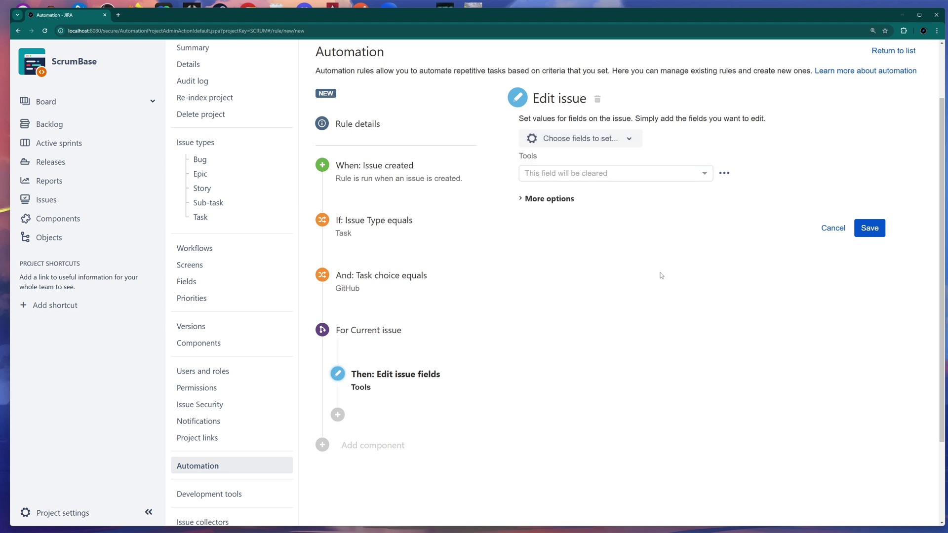
Set the Tools field in the Edit issue action to GitHub and save the action
double_click(525, 156)
left_click(606, 239)
left_click(612, 174)
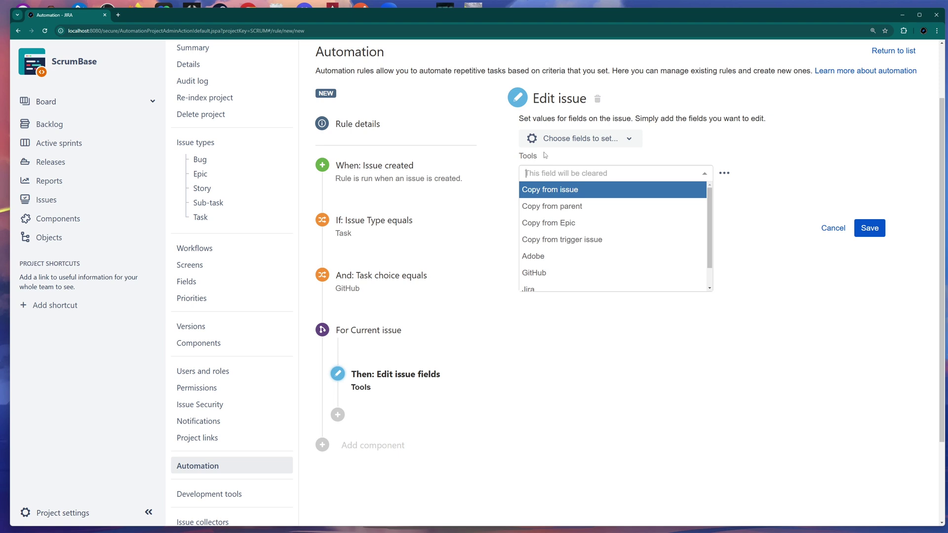
scroll(592, 215, "down", 1)
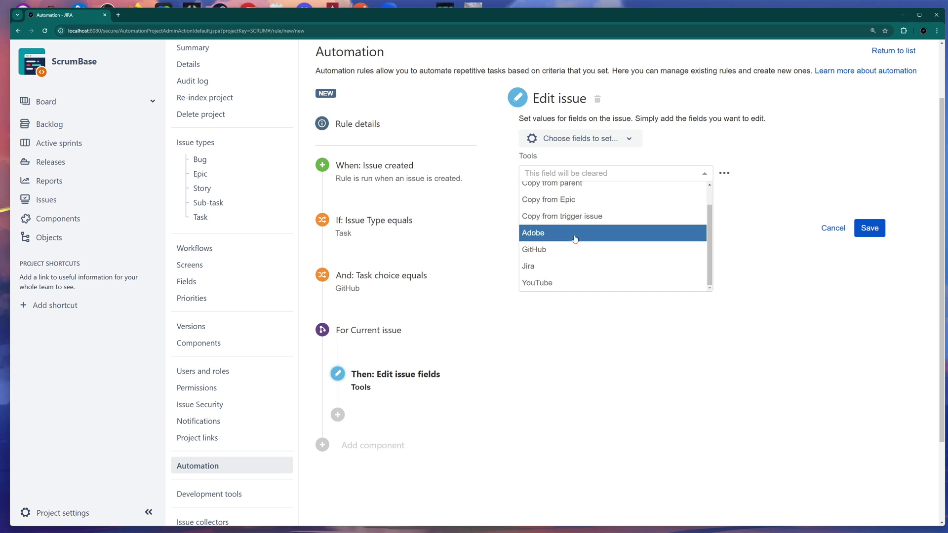
left_click(558, 250)
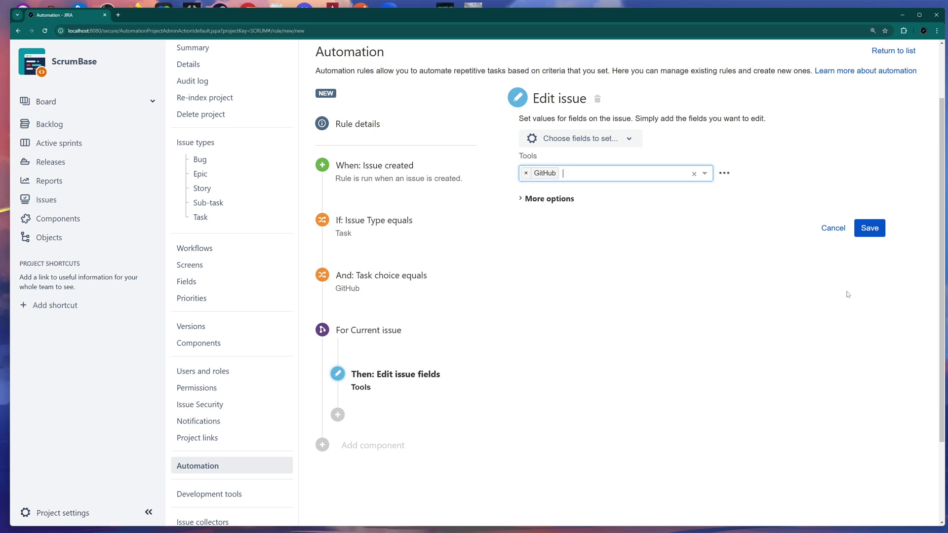
left_click(871, 230)
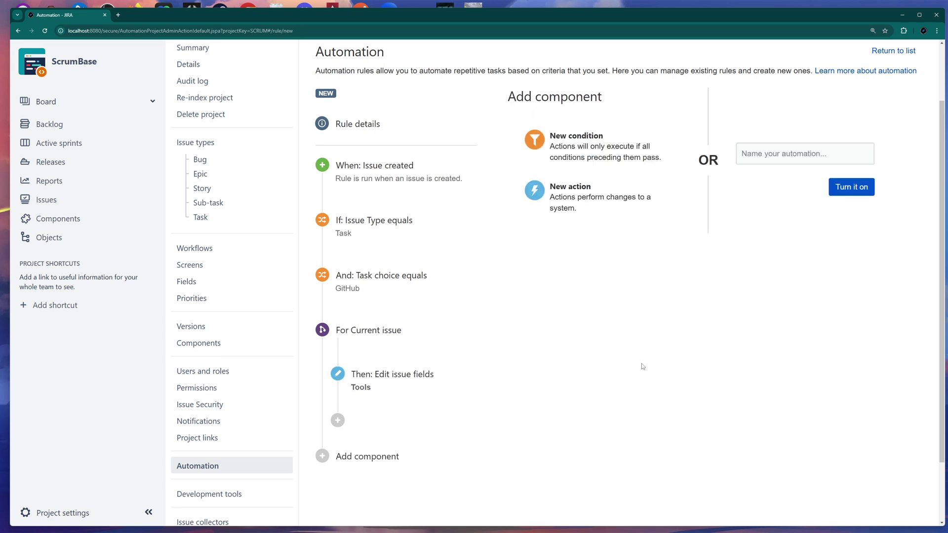
Name the automation rule Youtube and turn it on
scroll(644, 365, "up", 2)
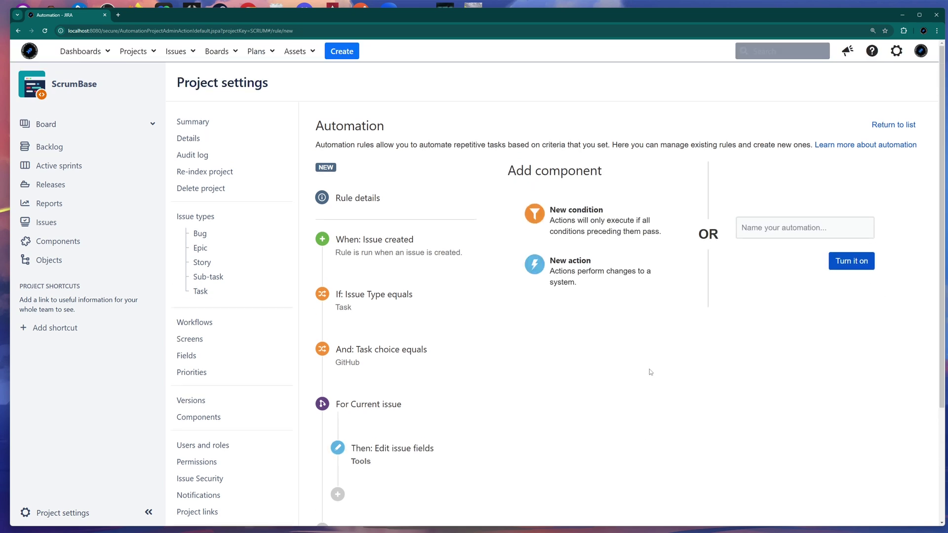
left_click(768, 228)
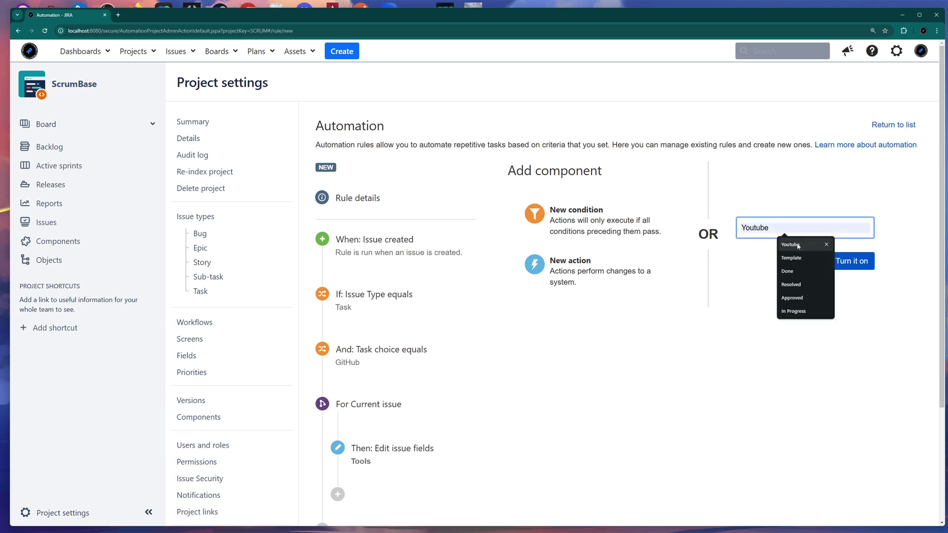
left_click(798, 245)
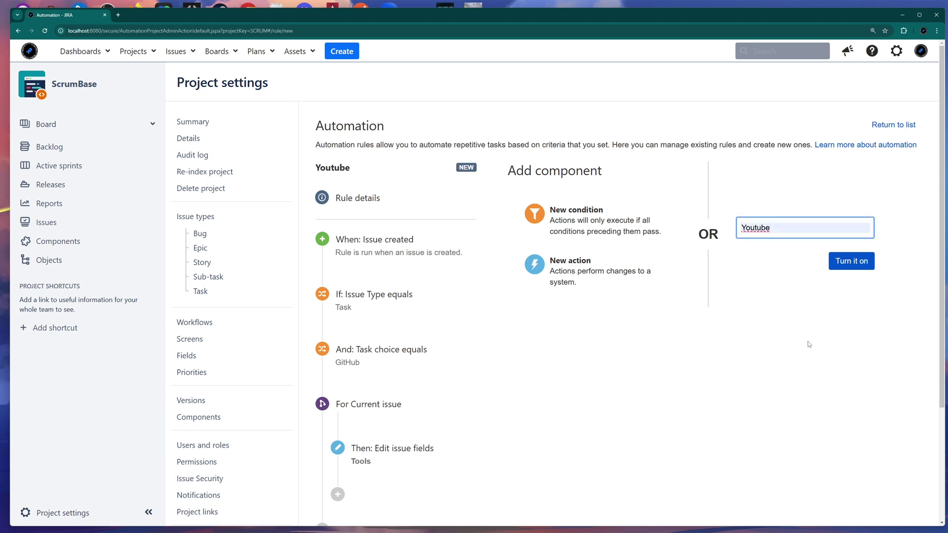
left_click(859, 267)
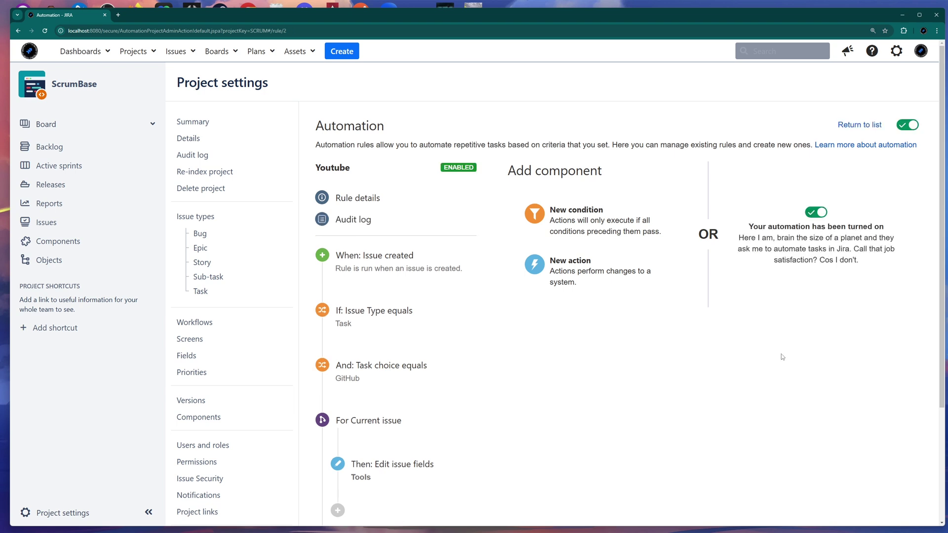
Review the Youtube rule's details, especially the owner and failure notification settings, and return to the rule list
left_click(858, 126)
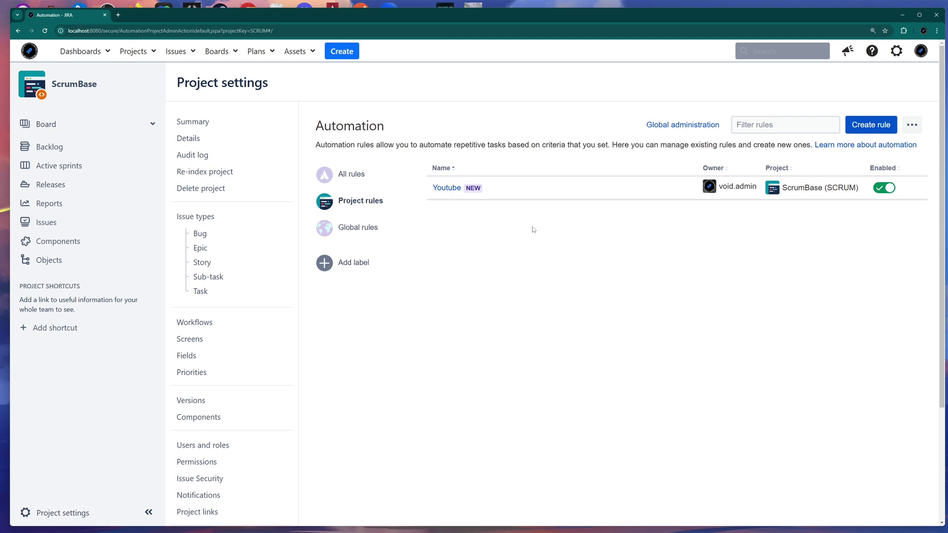
left_click(450, 189)
scroll(547, 204, "down", 2)
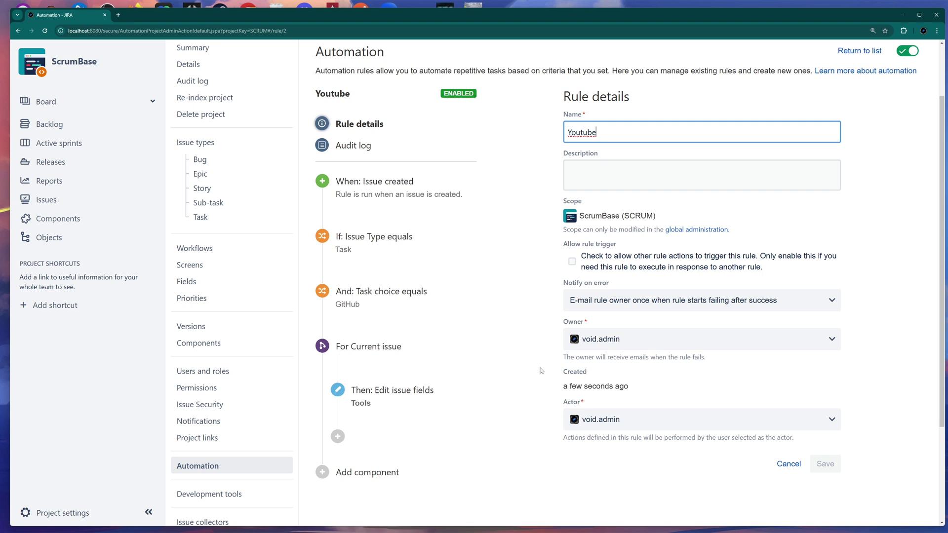
left_click_drag(713, 357, 562, 359)
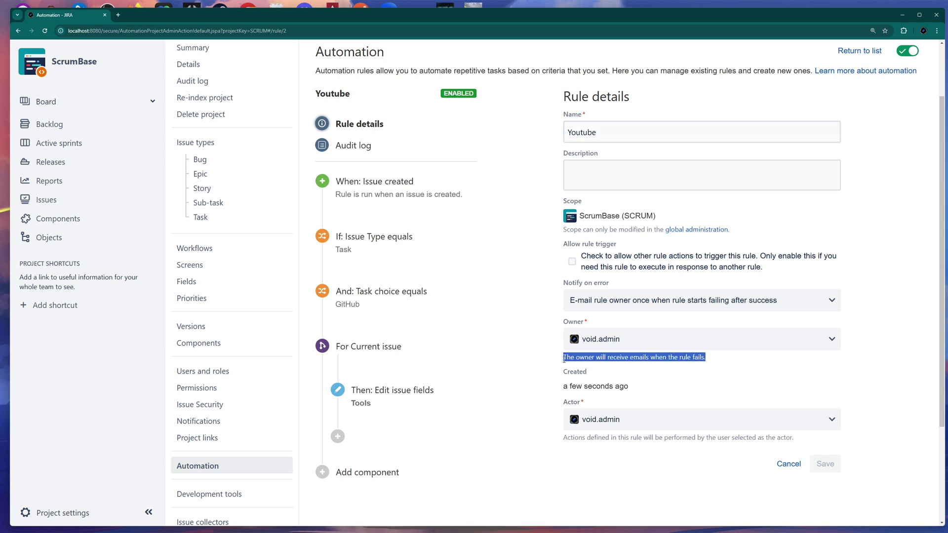
left_click(553, 372)
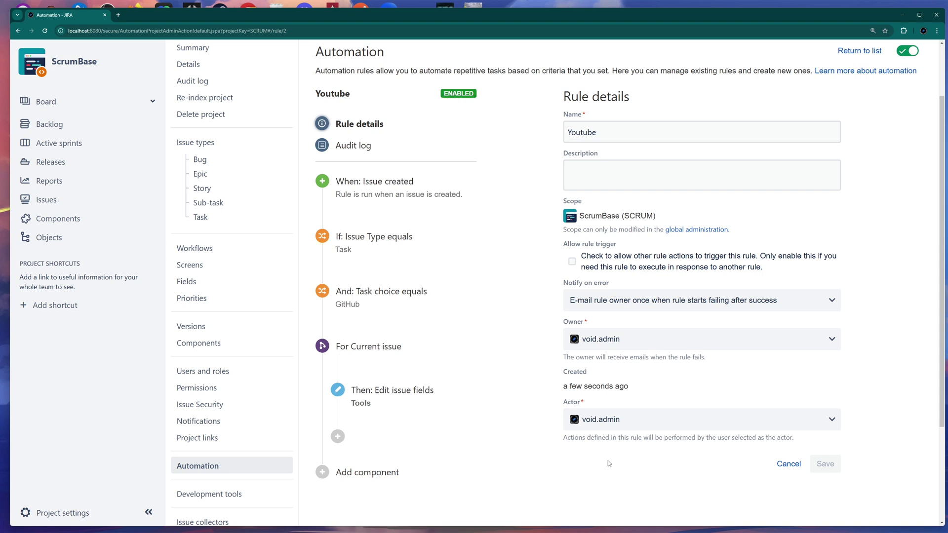
mouse_move(634, 386)
left_click_drag(711, 358, 556, 358)
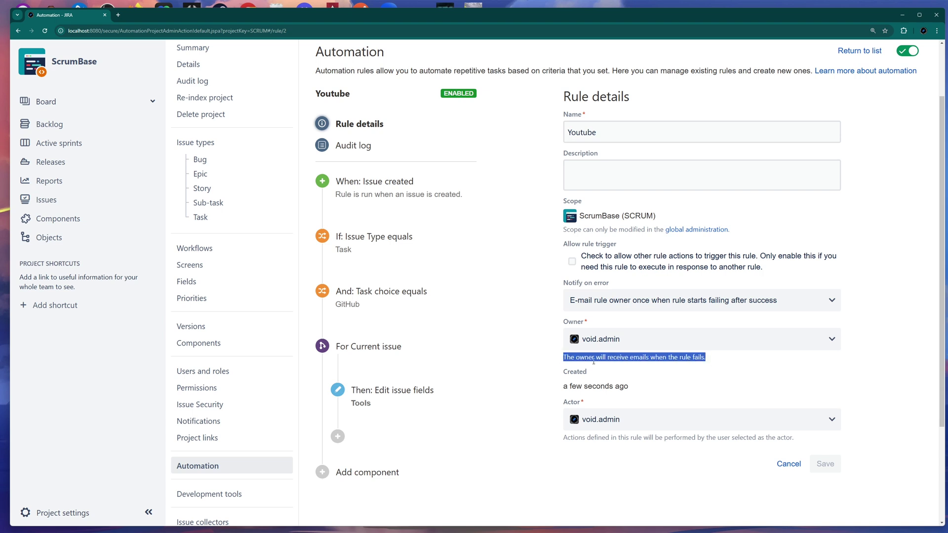
left_click(605, 369)
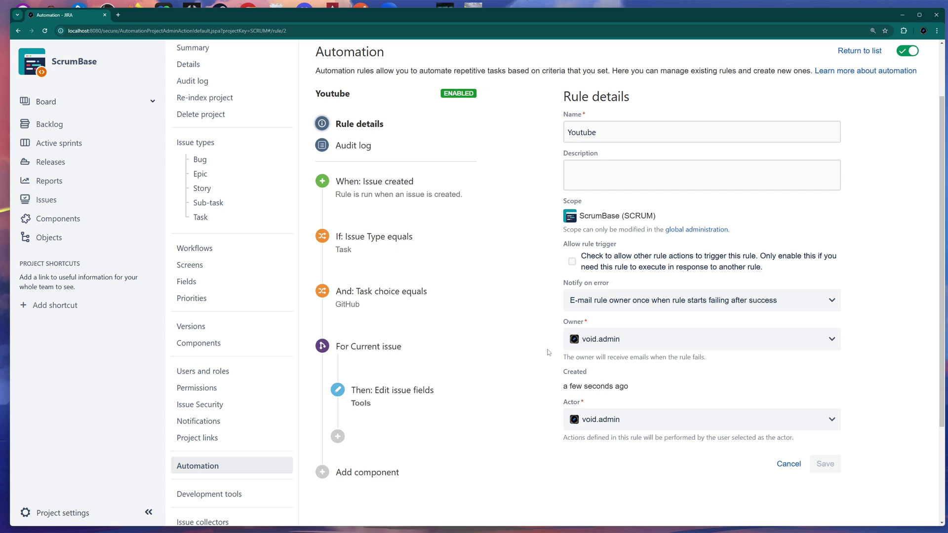
left_click_drag(557, 326, 585, 326)
left_click(612, 324)
scroll(642, 401, "up", 2)
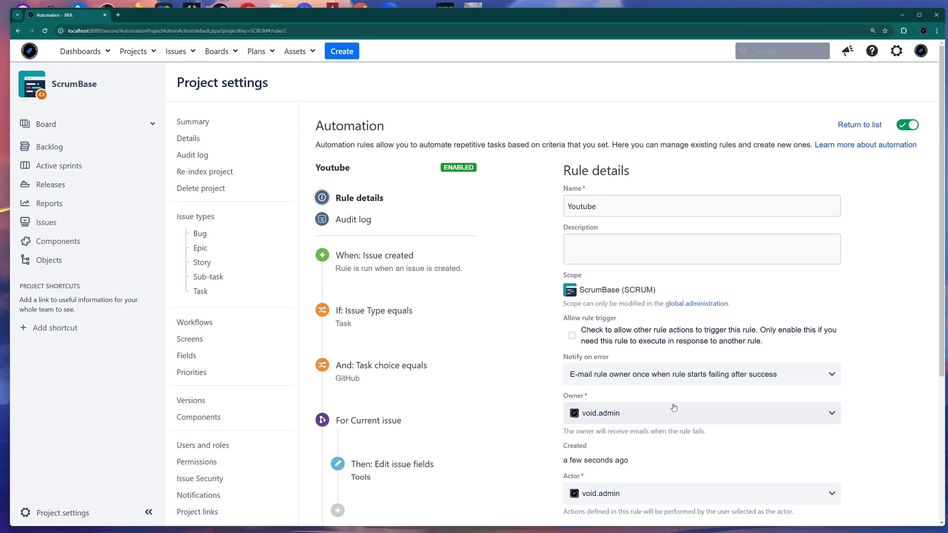
left_click(856, 127)
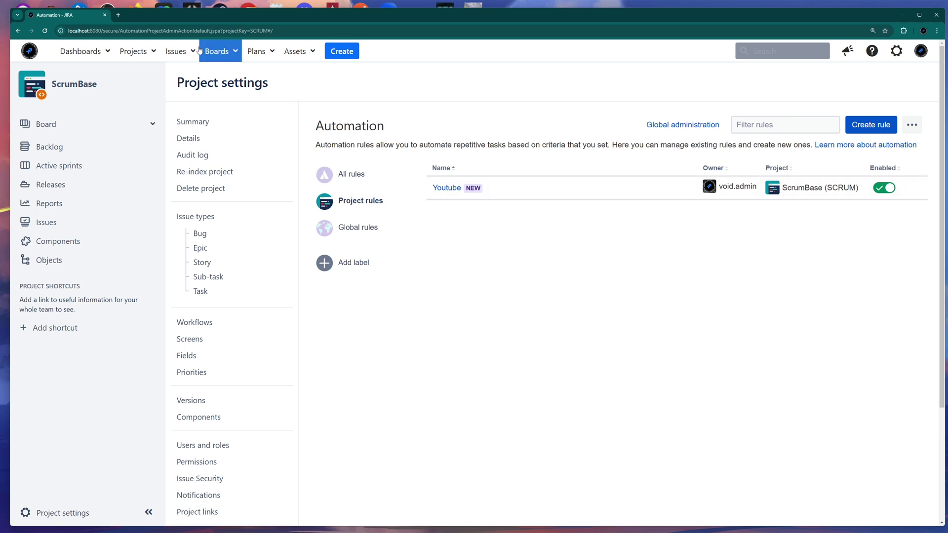
Start a new Task issue in ScrumBase with the summary TEST and the ScriptRunner component
left_click(342, 53)
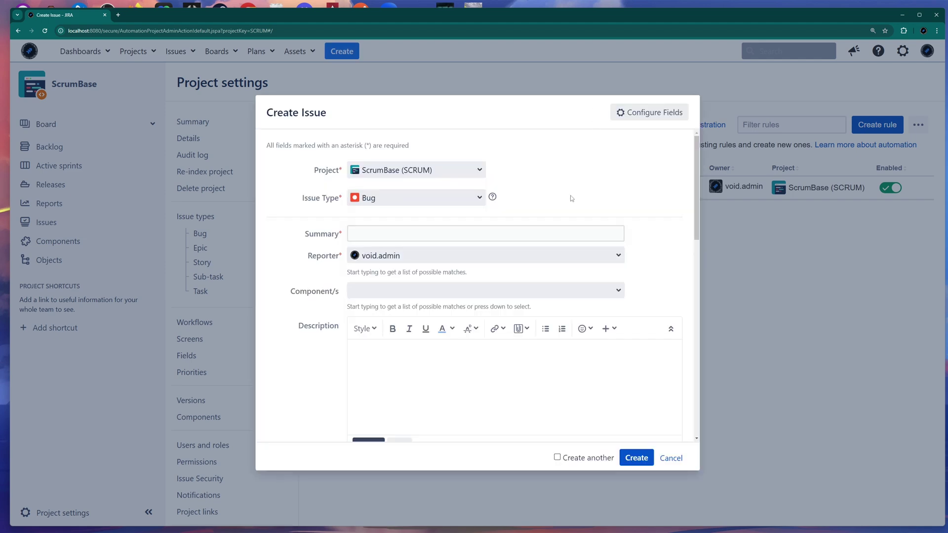
left_click(378, 198)
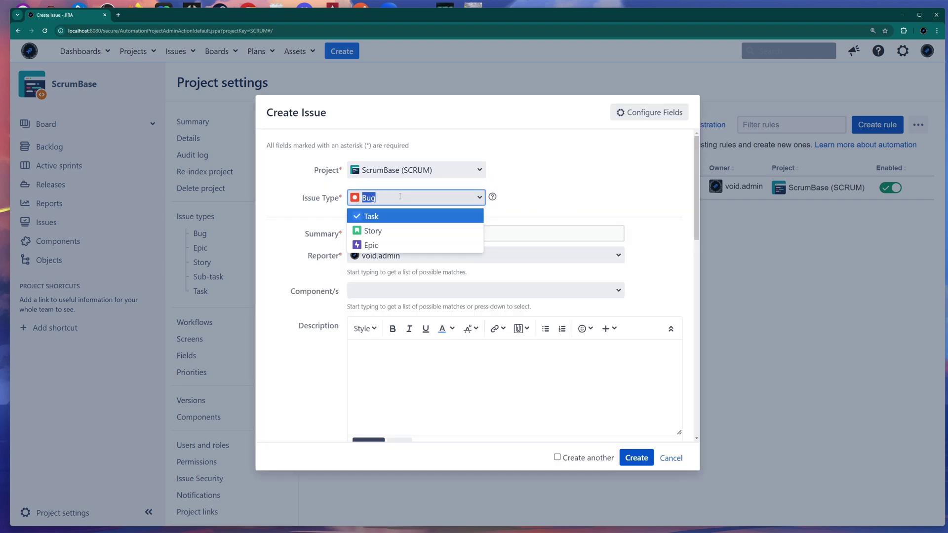
left_click(379, 216)
left_click(384, 261)
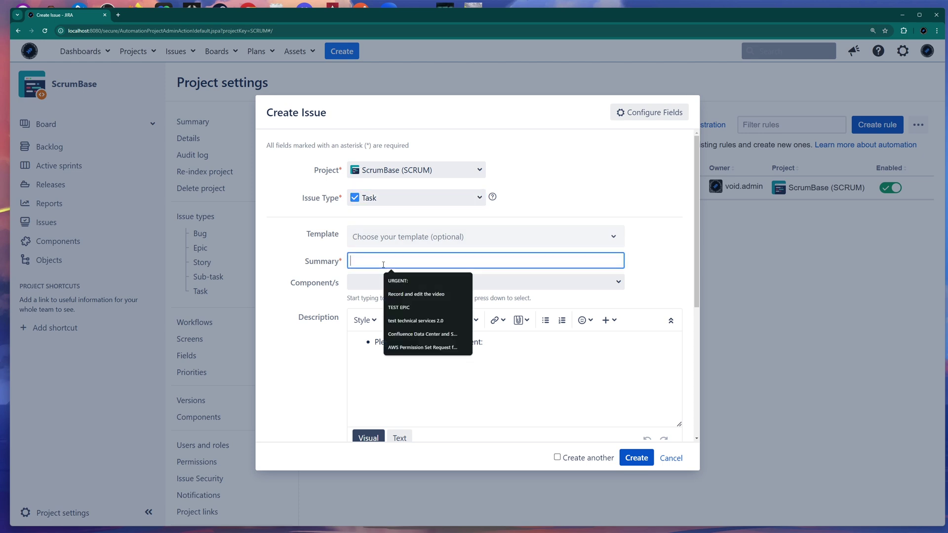
type("TEST")
key("Tab")
left_click(618, 282)
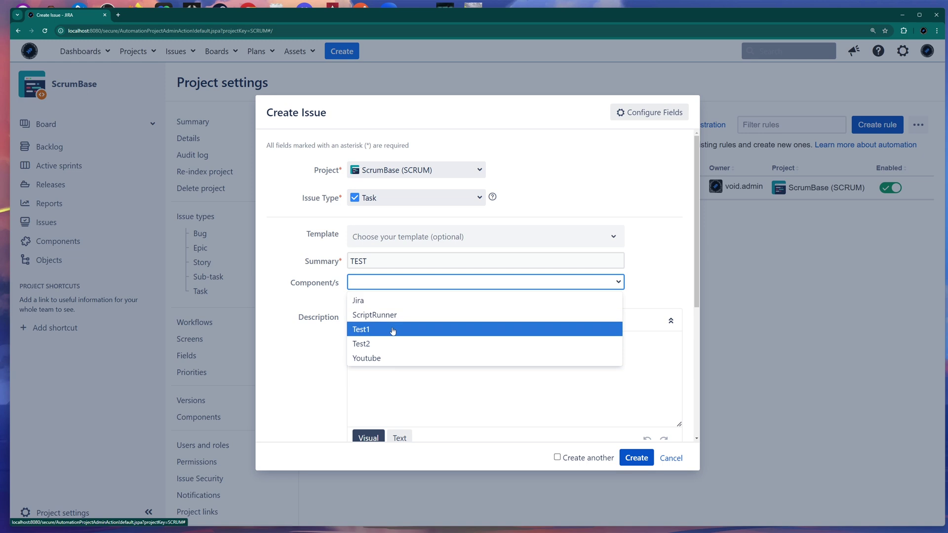
left_click(385, 315)
Create the TEST issue with Task choice set to GitHub and open it in a background browser tab
scroll(304, 336, "down", 2)
scroll(306, 302, "down", 4)
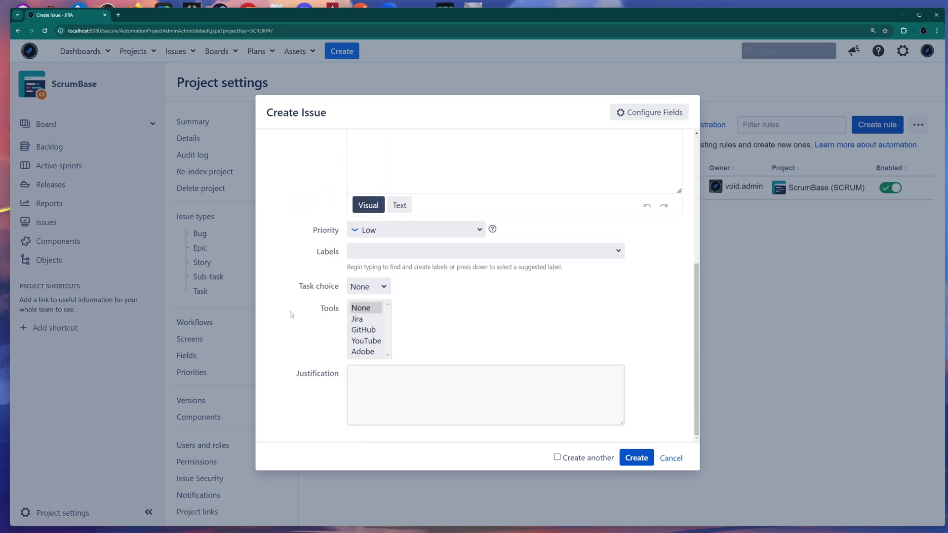
left_click(384, 287)
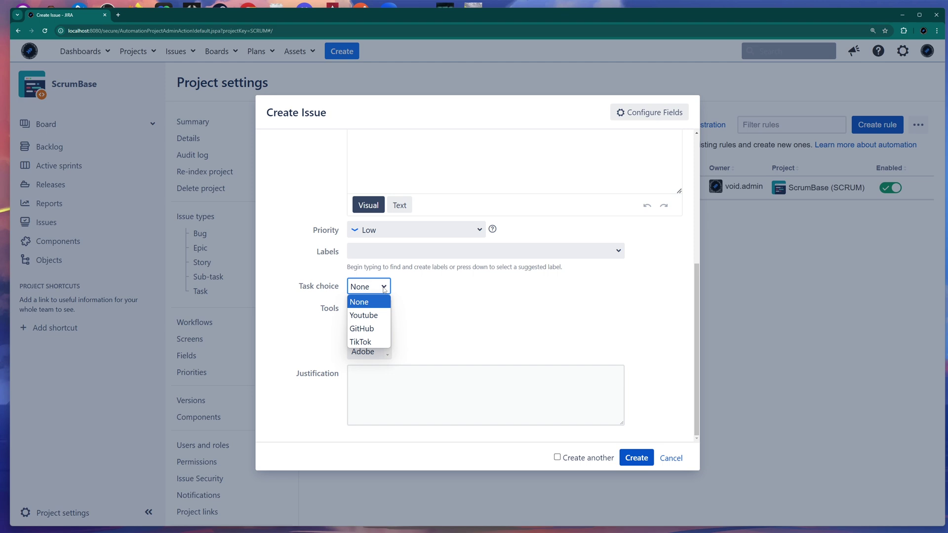
left_click(377, 333)
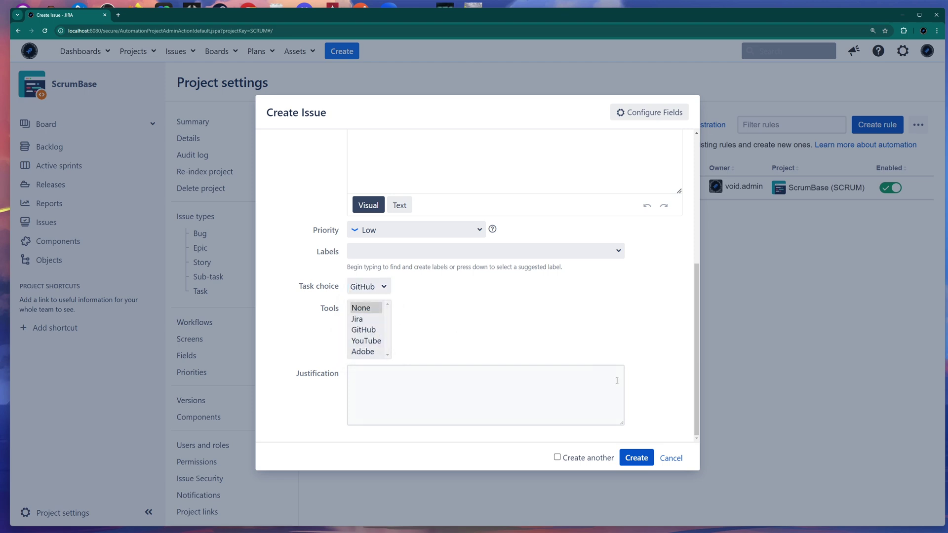
left_click(635, 459)
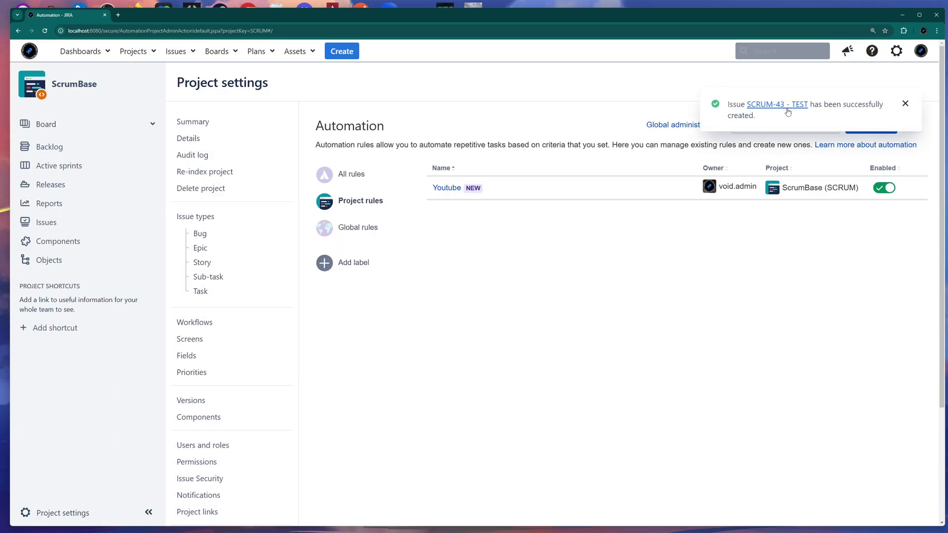
middle_click(765, 104)
left_click(905, 103)
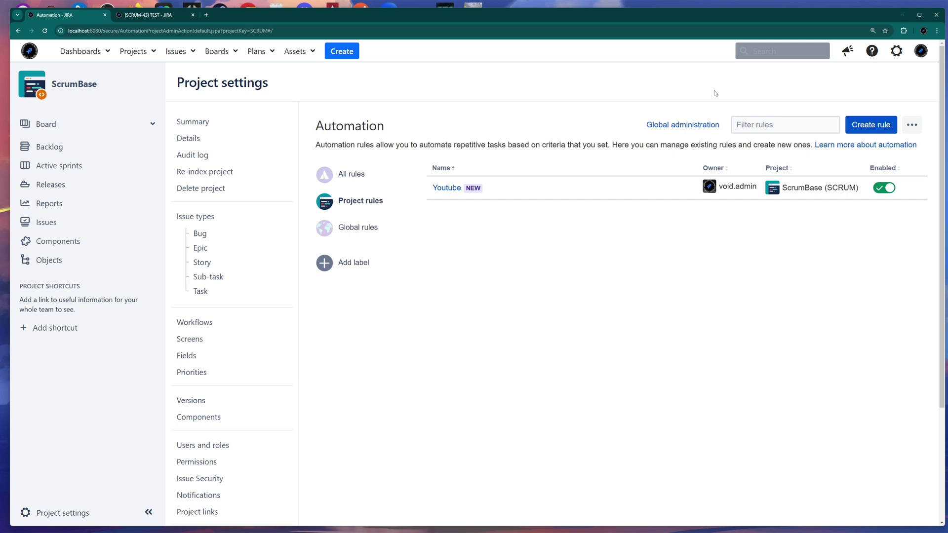
Check the Youtube rule's audit log and expand the details of its most recent execution
left_click(447, 188)
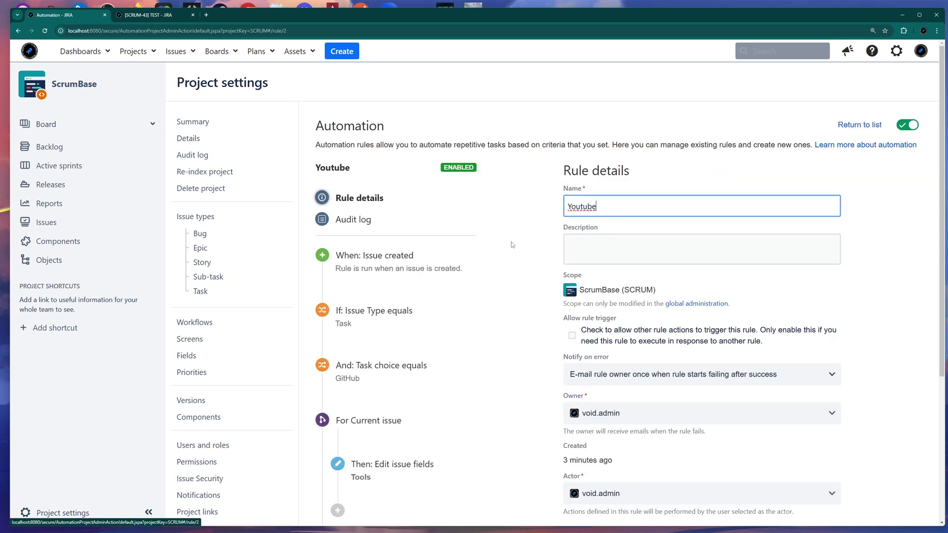
left_click(516, 105)
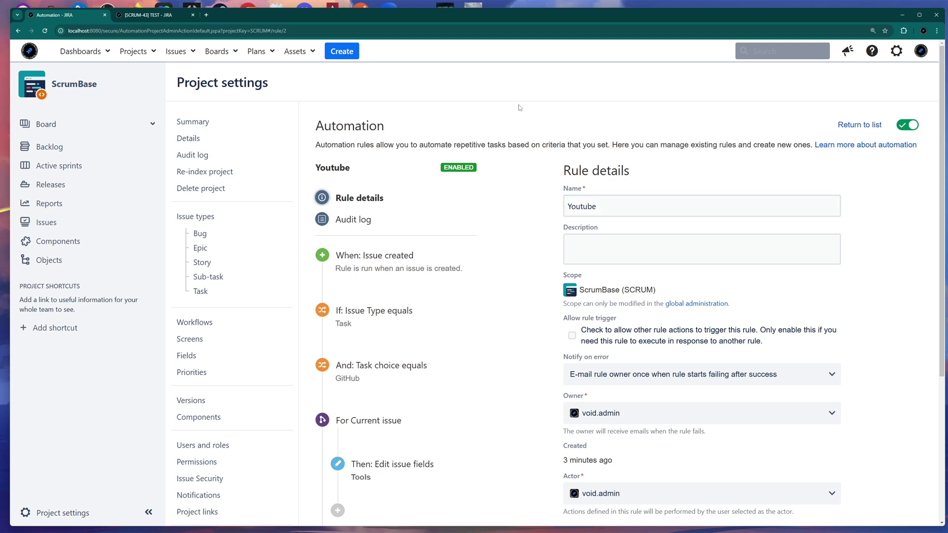
left_click(360, 225)
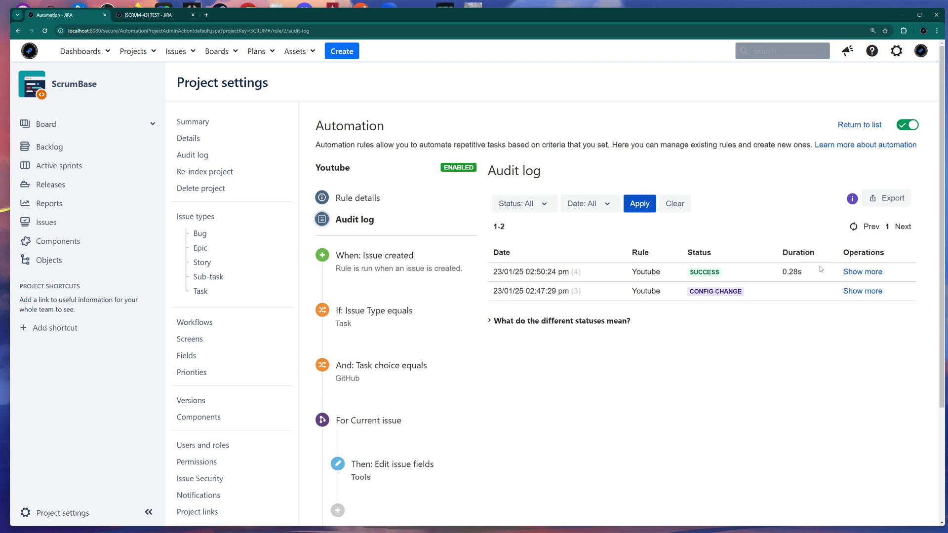
left_click(850, 272)
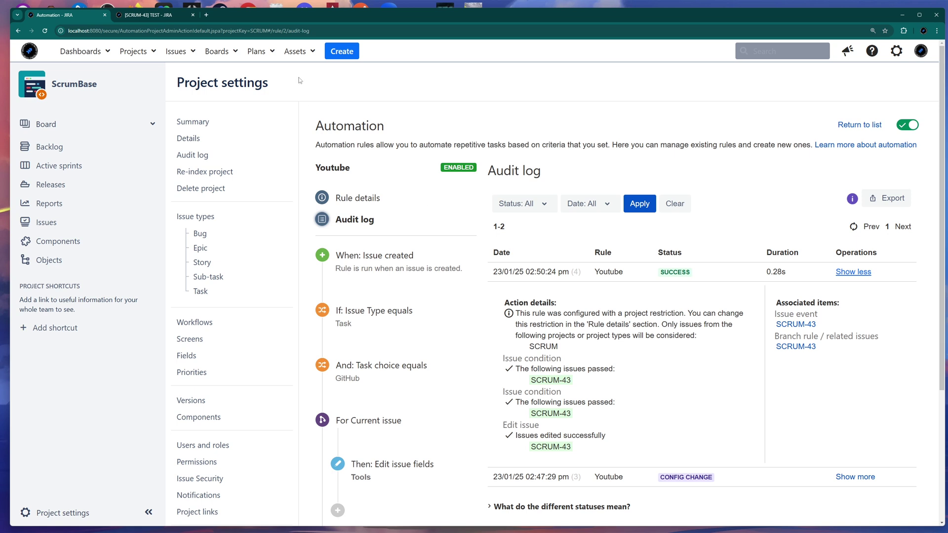
Check the TEST issue's Tools field and its change history in the other browser tab
left_click(171, 19)
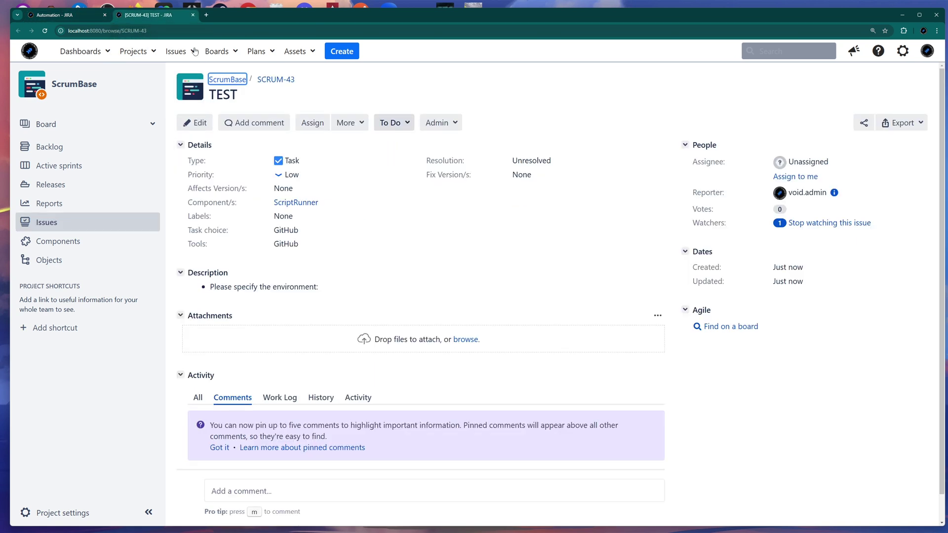
double_click(286, 244)
left_click(335, 259)
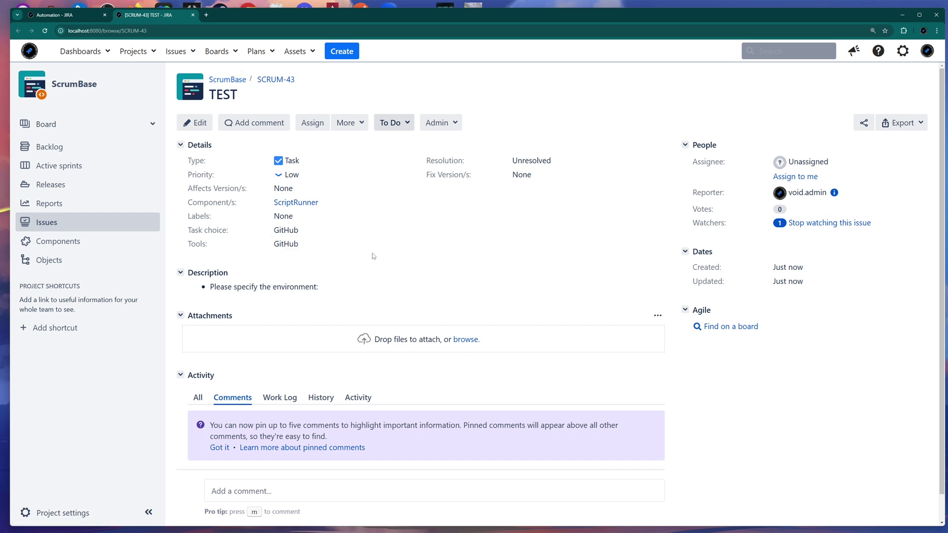
scroll(372, 253, "down", 1)
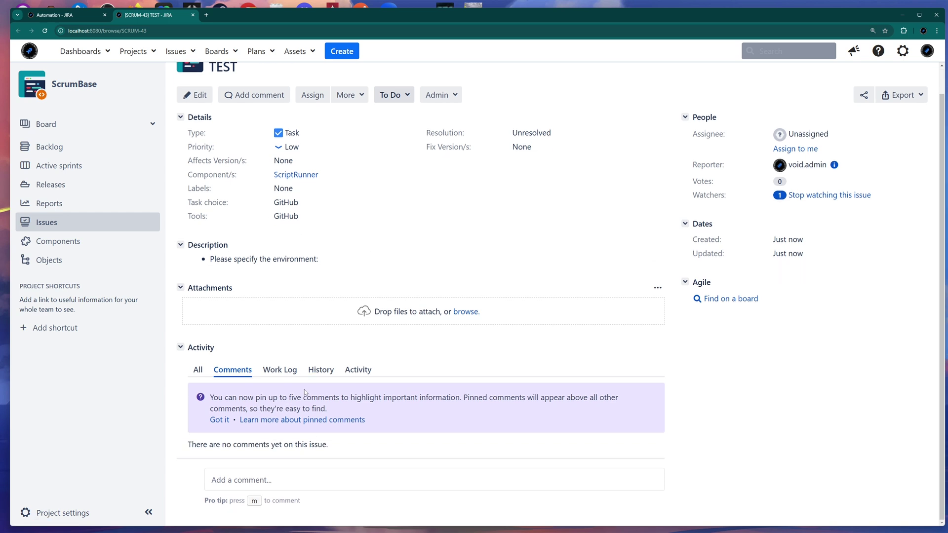
left_click(321, 374)
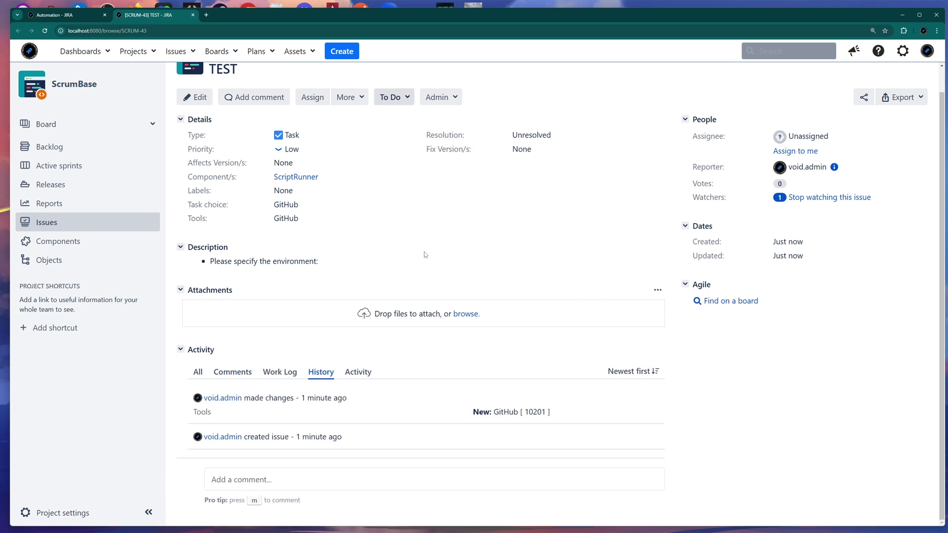
left_click_drag(218, 419, 193, 416)
left_click_drag(494, 412, 570, 412)
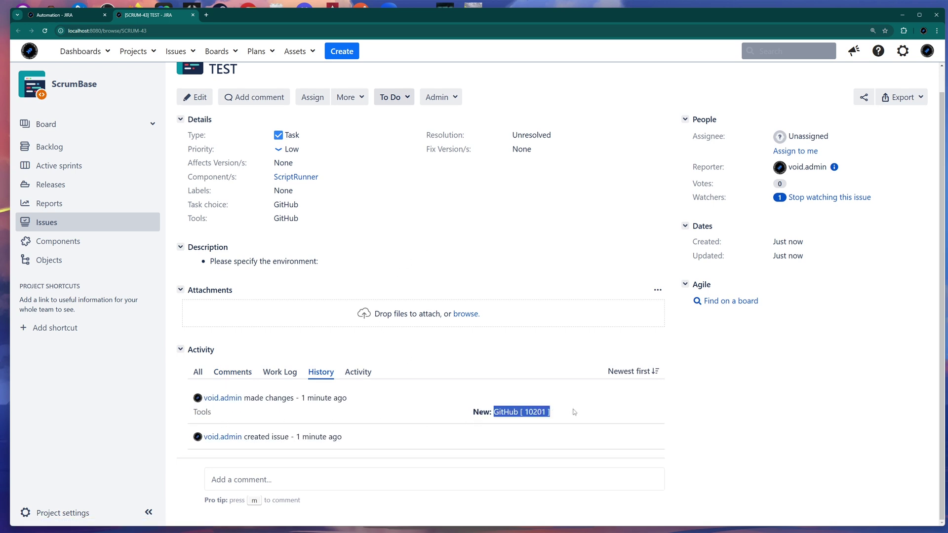
left_click(415, 411)
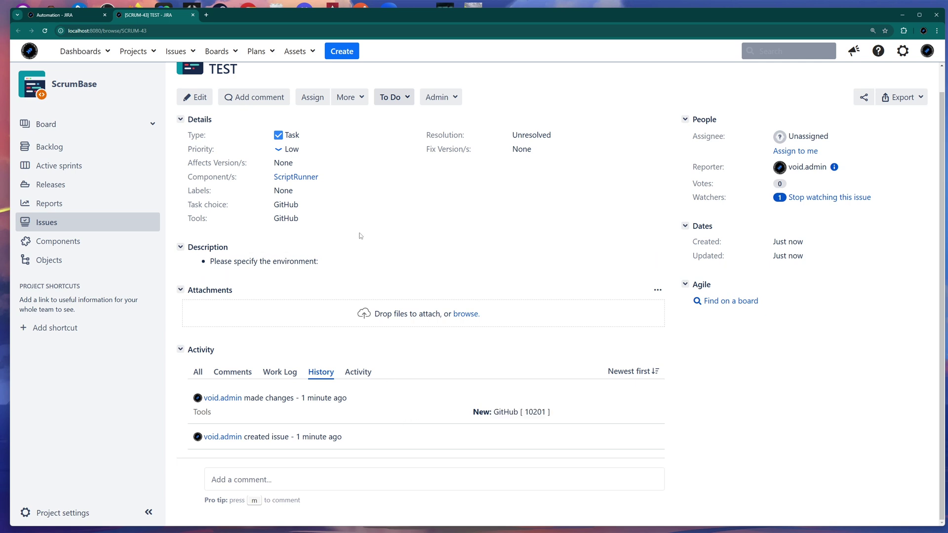
scroll(360, 236, "up", 1)
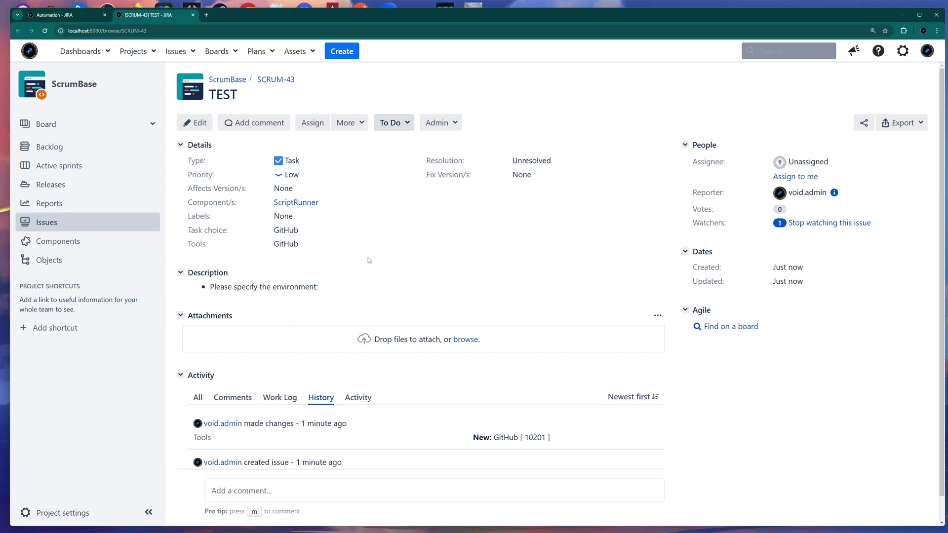
Collapse the execution details in the Youtube rule's audit log and review the Actor setting in its rule details
left_click(71, 17)
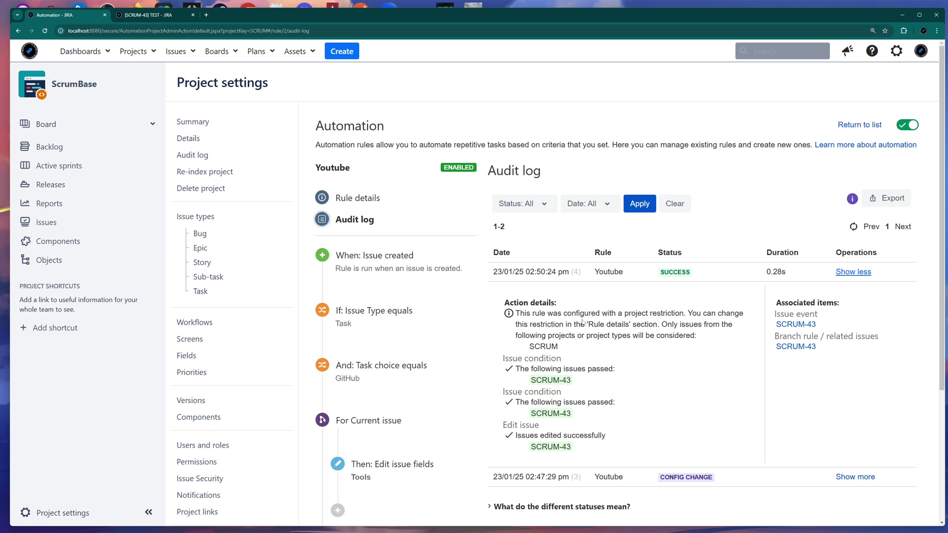
left_click(853, 273)
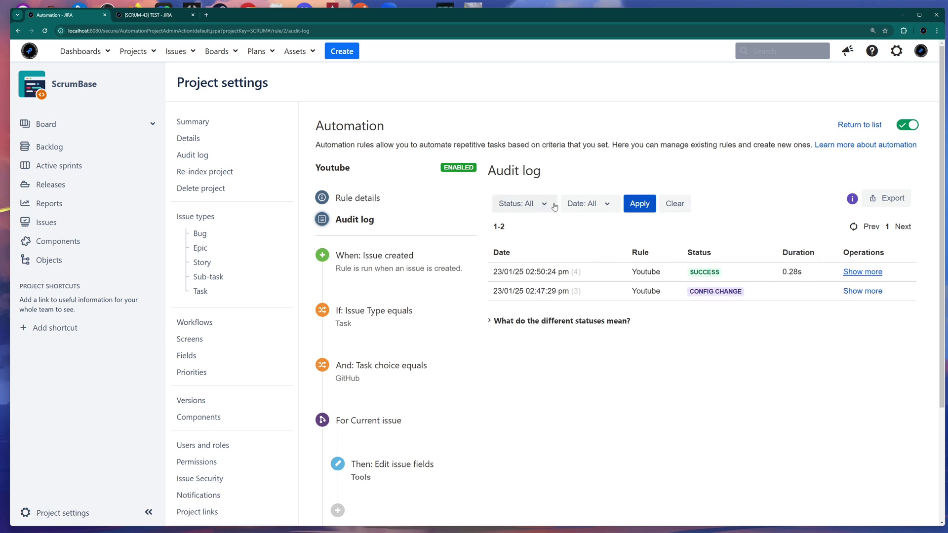
left_click(357, 198)
scroll(547, 343, "down", 3)
left_click(635, 345)
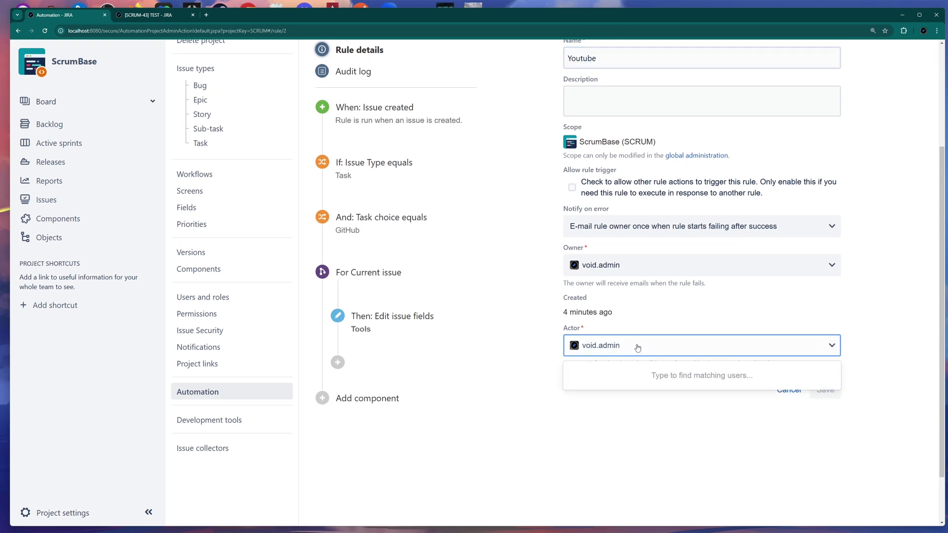
left_click(833, 348)
left_click(832, 348)
left_click(879, 356)
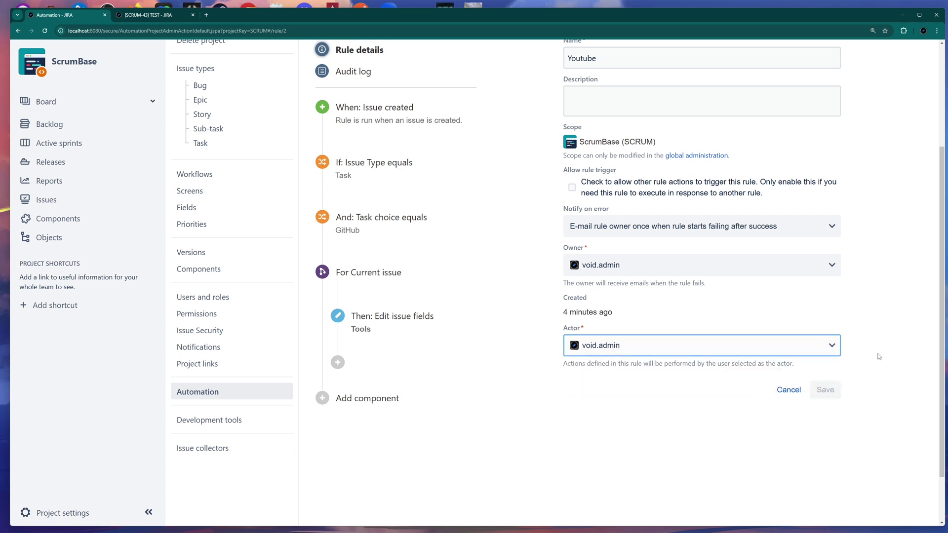
scroll(613, 493, "up", 3)
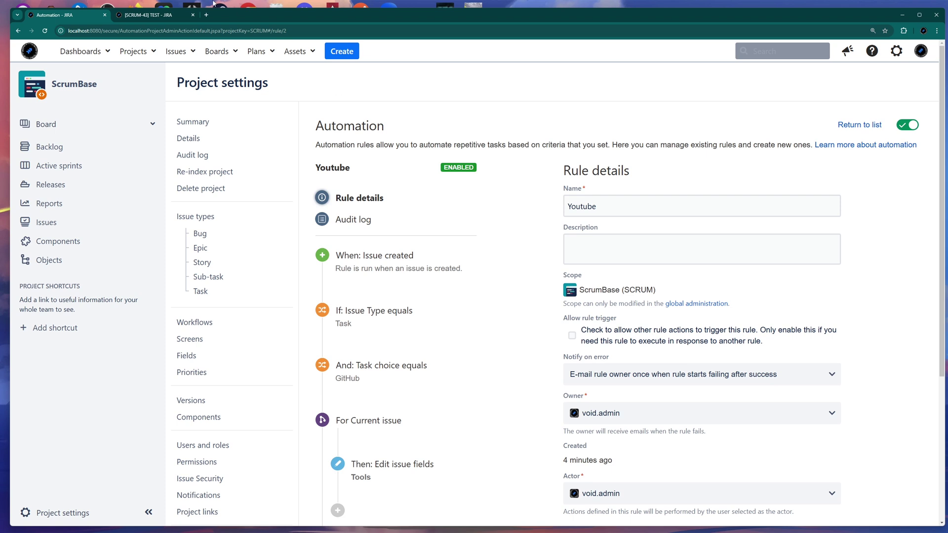
Return to the TEST issue and compare the author of the Tools change with the rule's actor
left_click(154, 15)
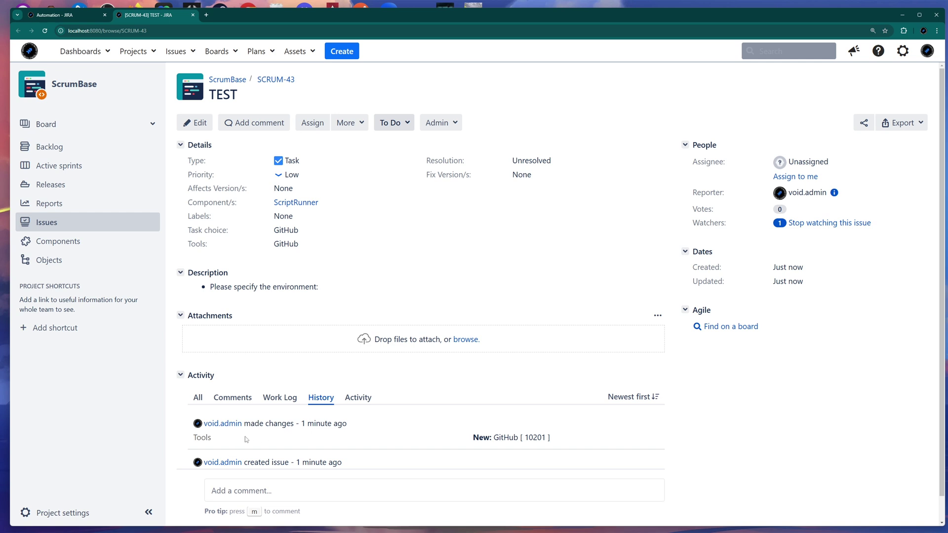
scroll(436, 442, "down", 1)
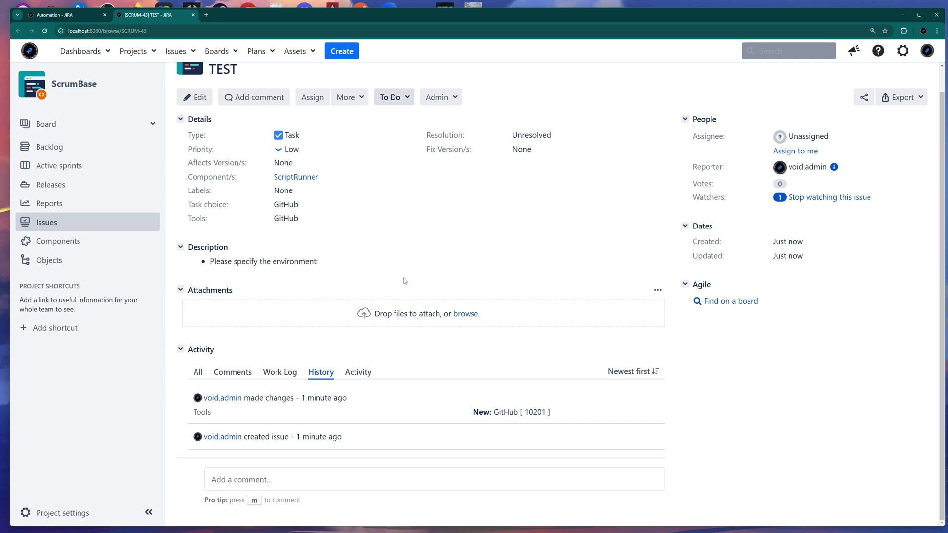
scroll(385, 247, "up", 1)
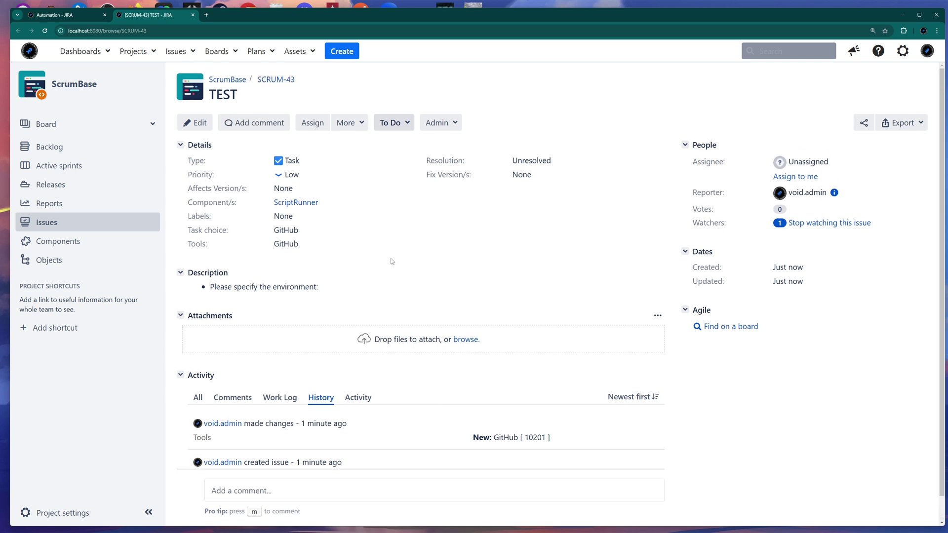
Start a new Task issue in ScrumBase with the summary TEST2
left_click(342, 51)
left_click(435, 196)
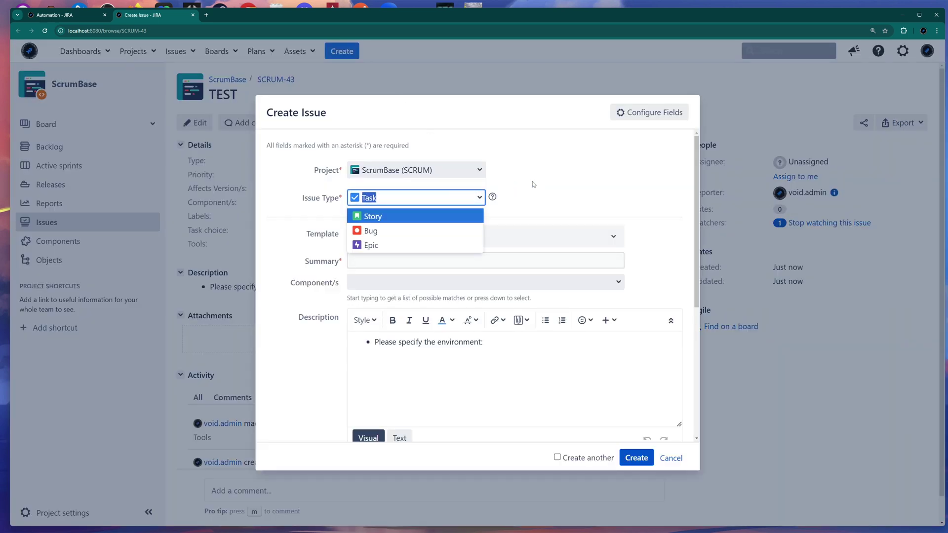
left_click(528, 182)
scroll(318, 243, "down", 2)
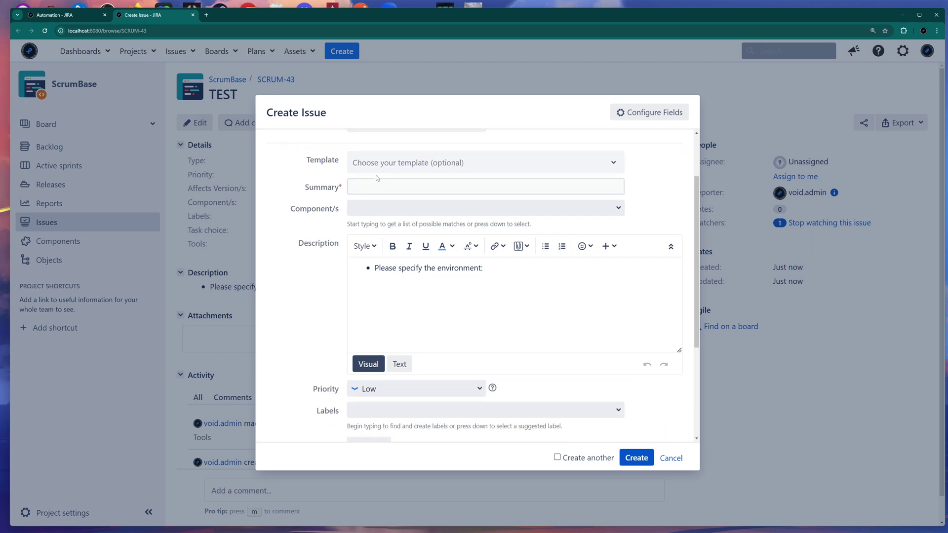
left_click(375, 186)
type("TEST2")
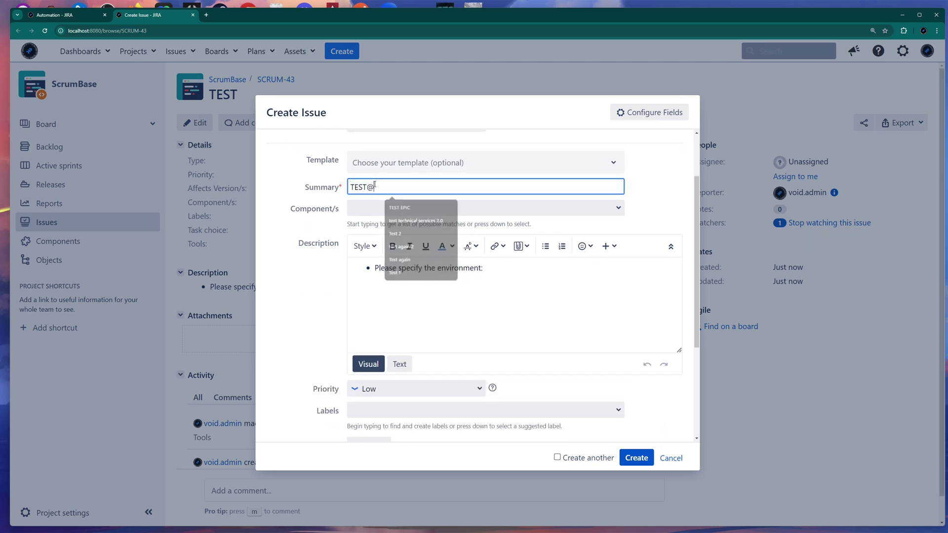
Create the TEST2 issue with Task choice left at None and open it in a background browser tab
scroll(320, 294, "down", 3)
left_click(351, 288)
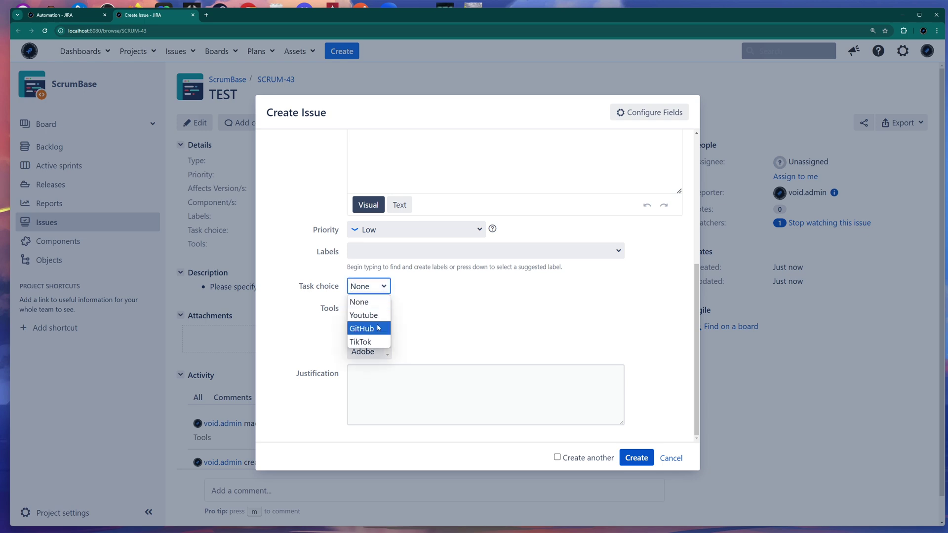
left_click(469, 311)
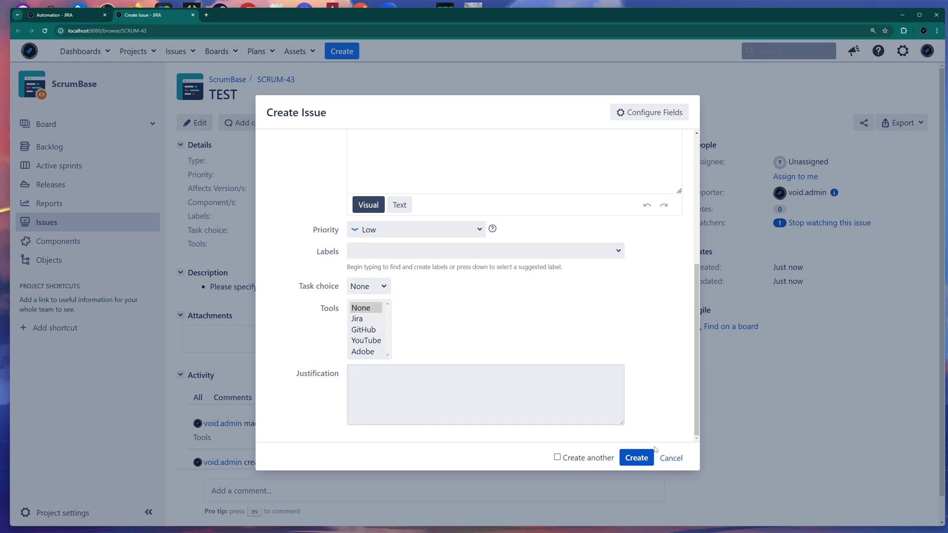
left_click(636, 457)
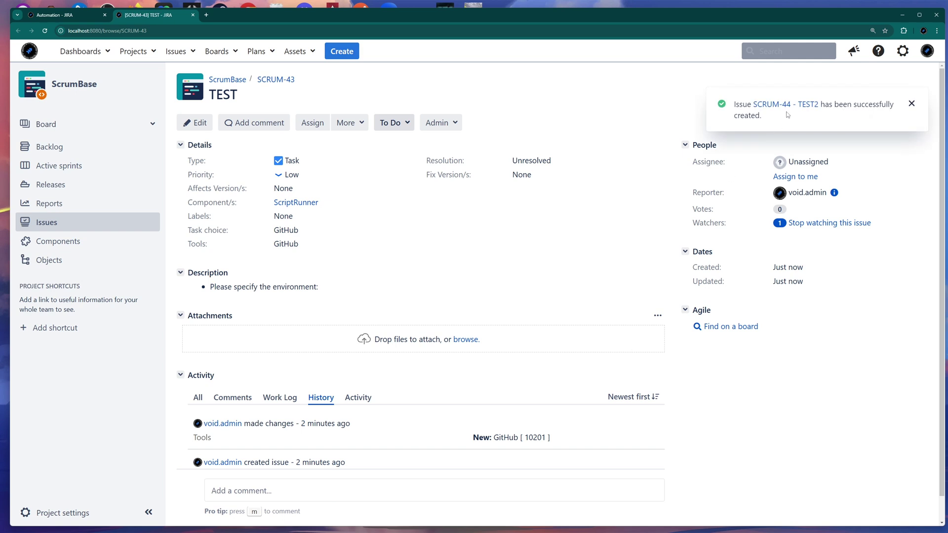
middle_click(808, 105)
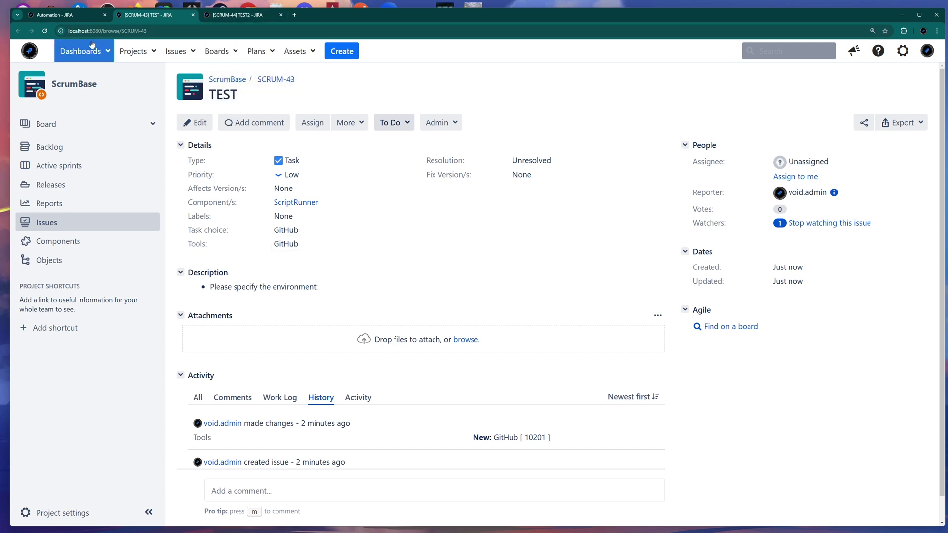
Reload the Youtube rule's audit log from the rule list and expand the details of the latest execution
left_click(82, 16)
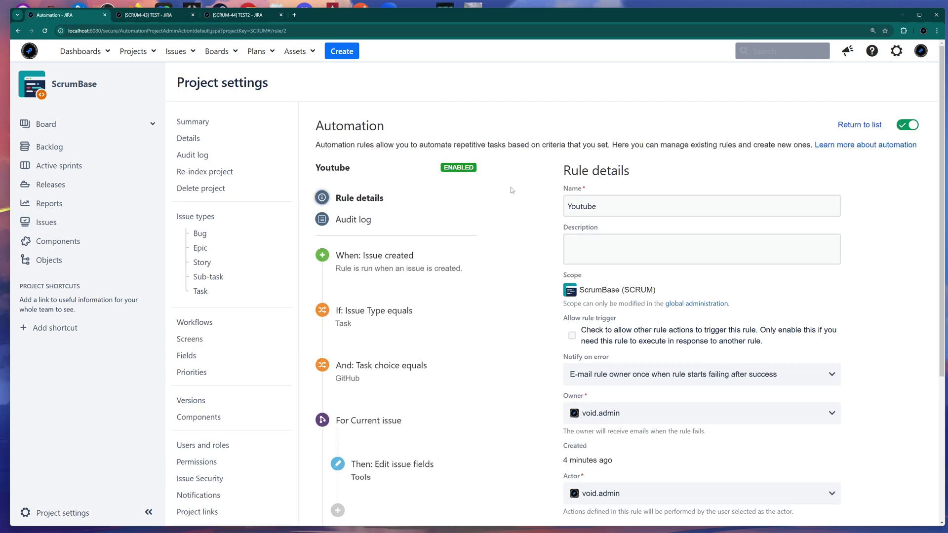
left_click(856, 127)
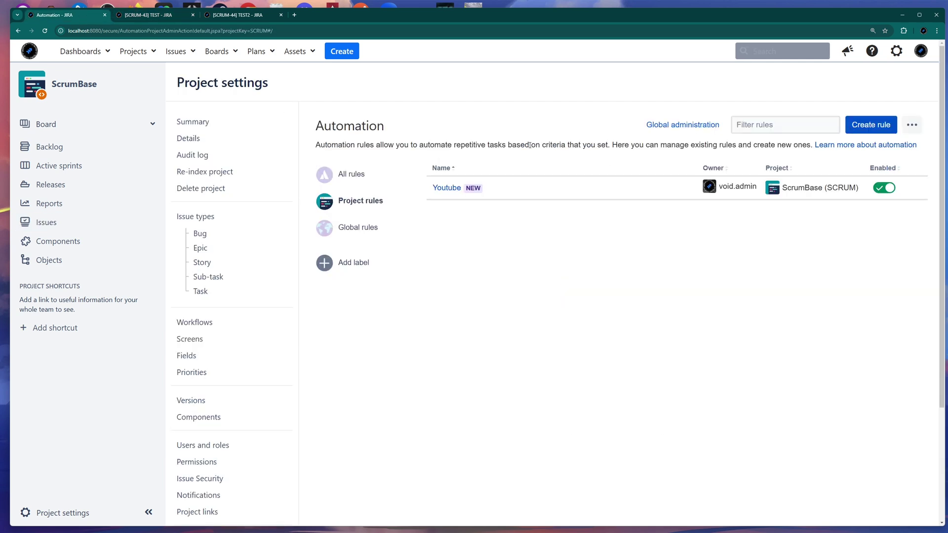
left_click(446, 188)
left_click(358, 220)
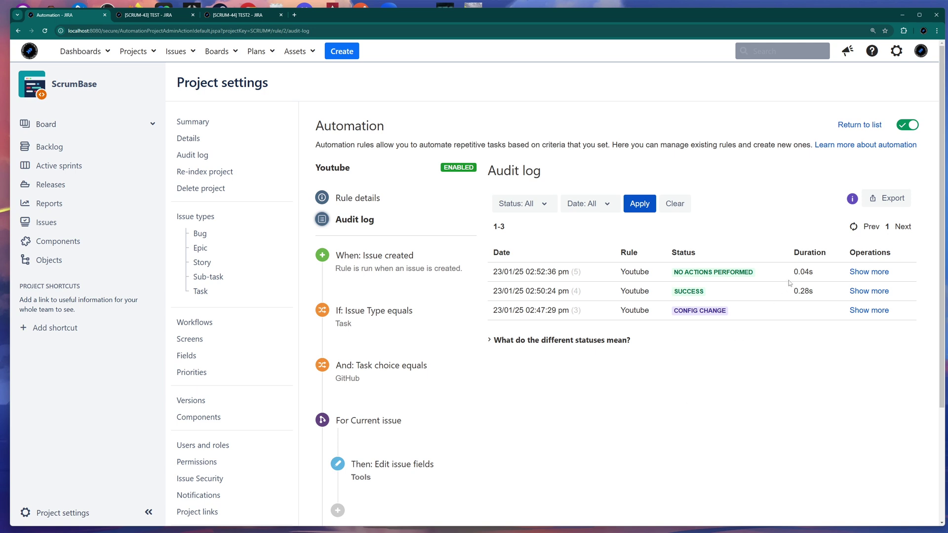
left_click_drag(755, 274, 670, 274)
left_click(679, 385)
left_click(867, 272)
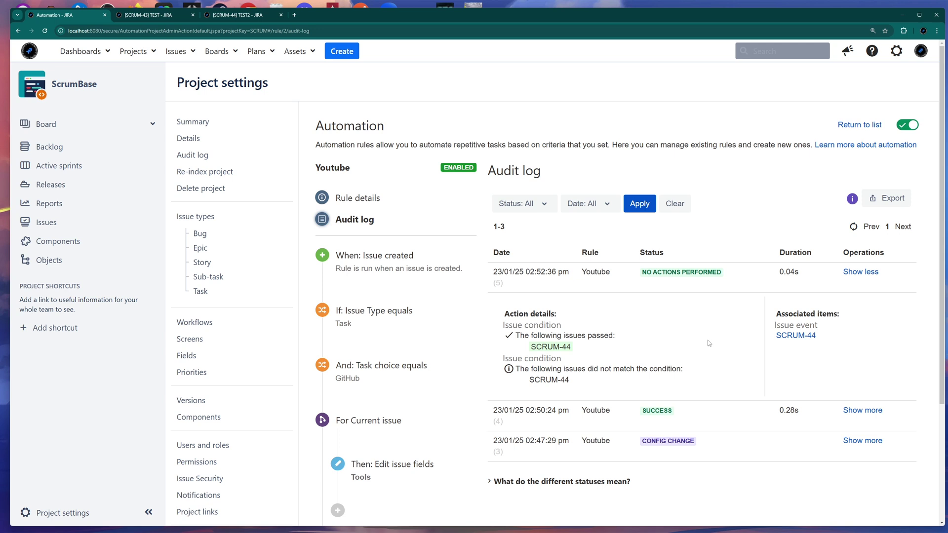
Examine which issue conditions the TEST2 issue passed and which it did not match in the execution details
left_click_drag(520, 369, 693, 374)
left_click(694, 374)
left_click_drag(586, 352, 514, 335)
left_click(607, 352)
left_click_drag(579, 352, 515, 335)
left_click(603, 361)
left_click_drag(581, 388, 514, 369)
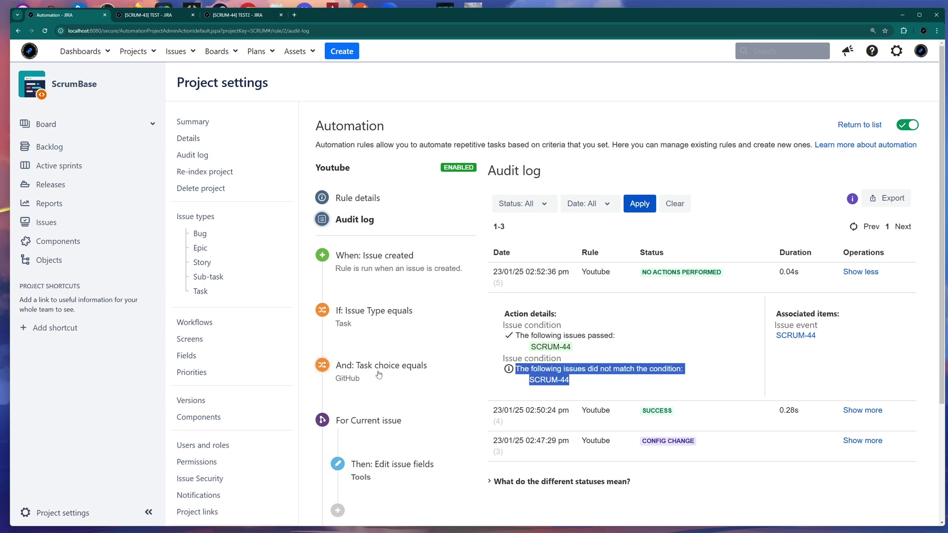
left_click(658, 383)
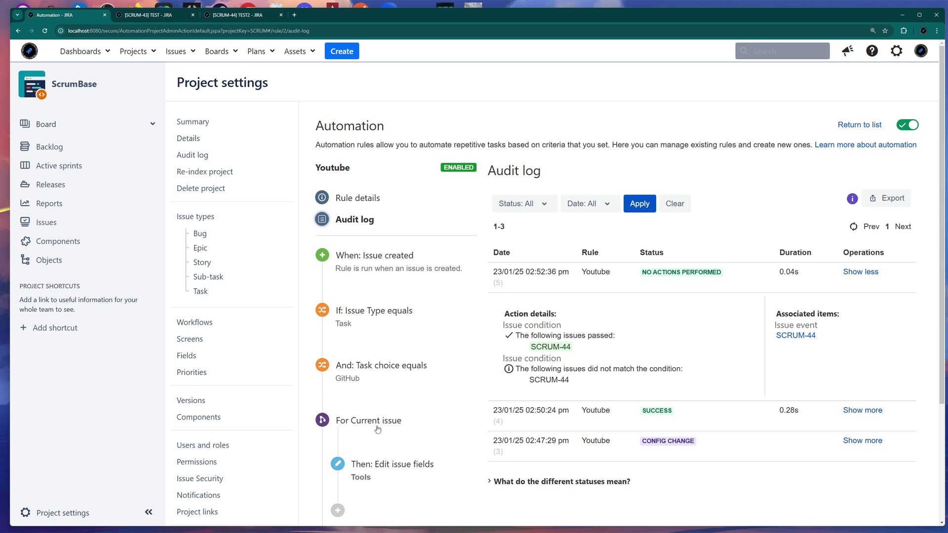
Compare the rule's components with the execution, collapse its details and check the run's duration
scroll(381, 358, "down", 2)
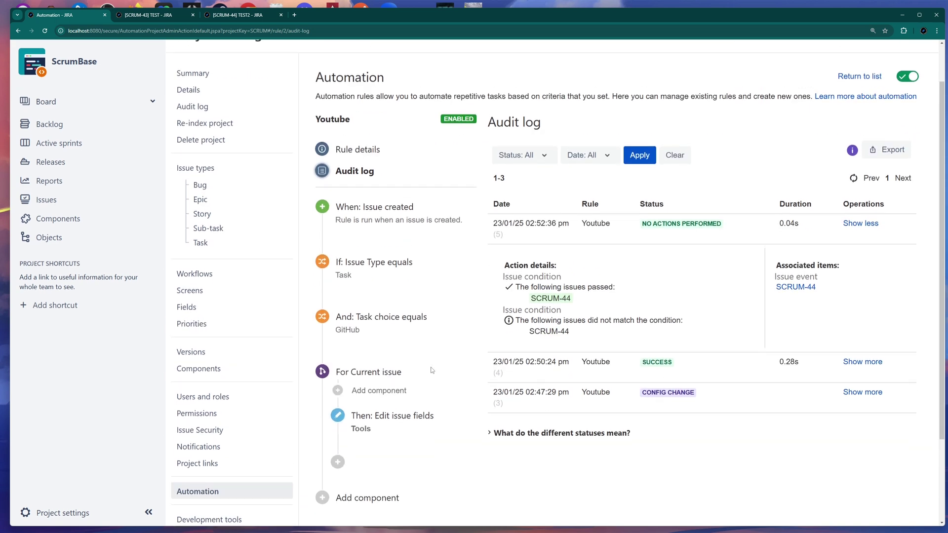
scroll(862, 250, "up", 2)
left_click(861, 272)
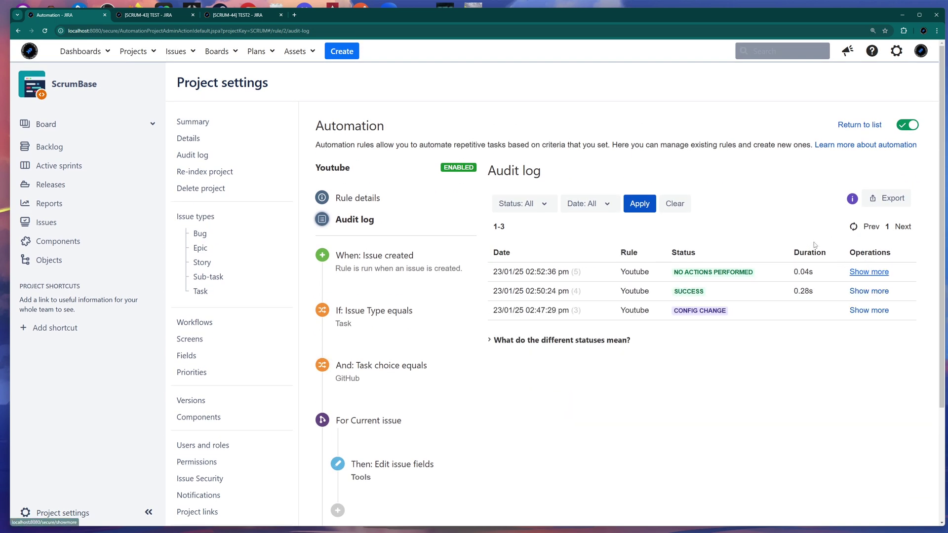
left_click_drag(817, 272, 794, 272)
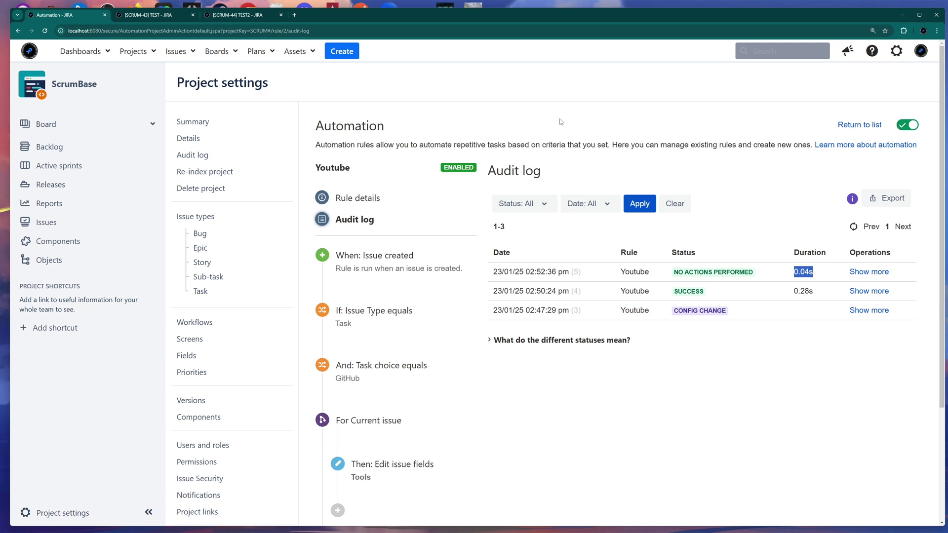
Return to the automation rule list and add a red label named Youtube
left_click(858, 125)
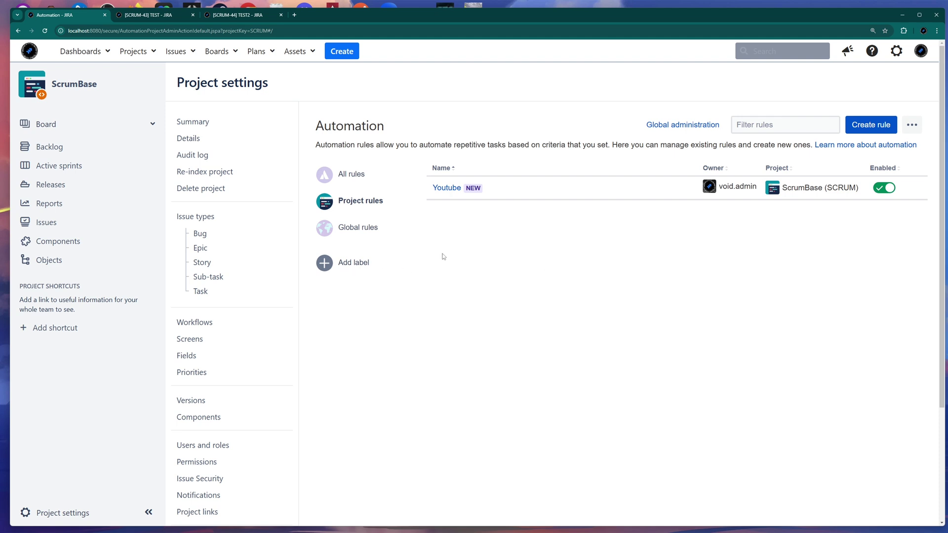
left_click(347, 265)
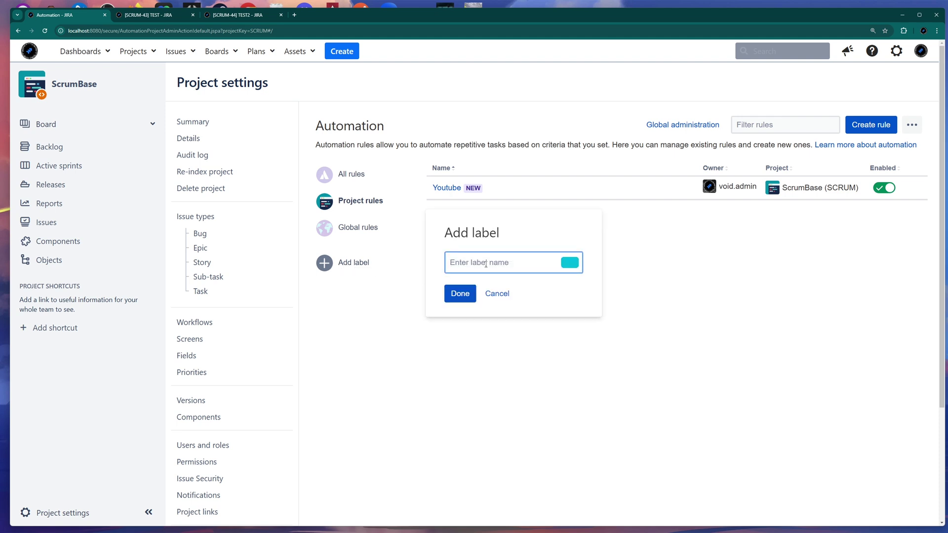
type("Git")
key("BackSpace")
key("BackSpace")
key("BackSpace")
type("Youtube")
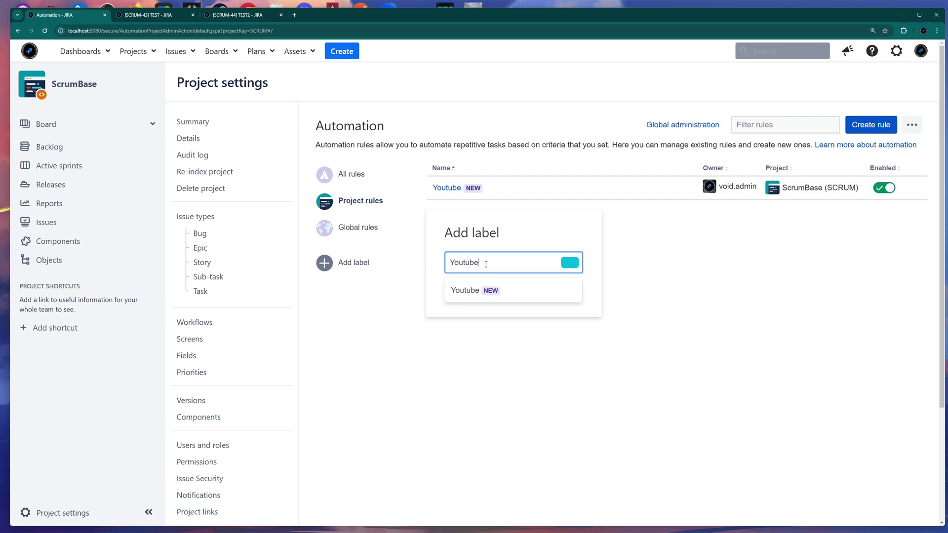
left_click(571, 262)
left_click(590, 326)
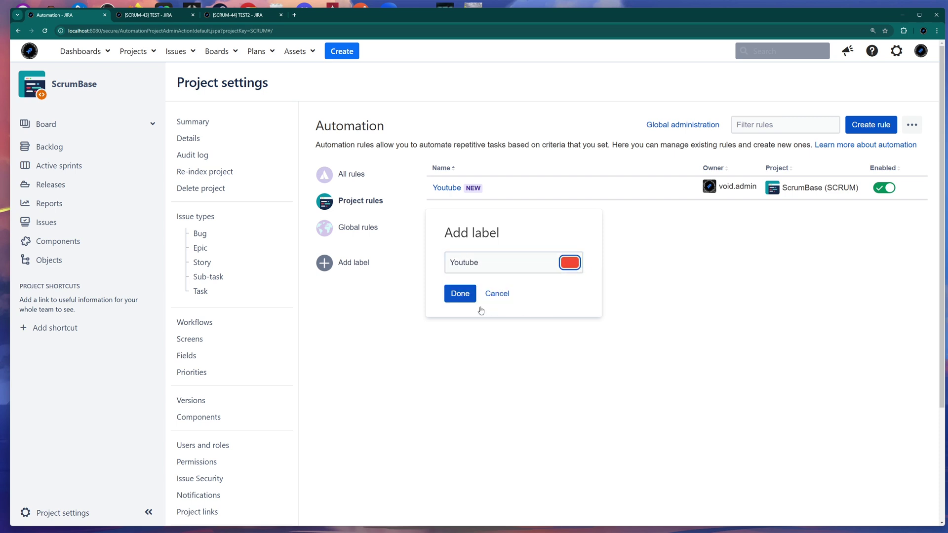
left_click(463, 295)
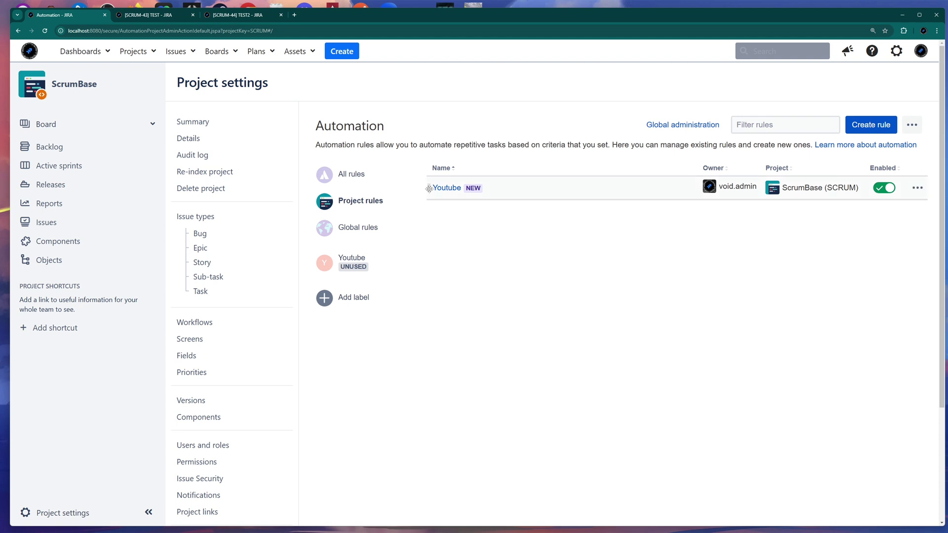
Assign the Youtube label to the Youtube rule and filter the project rules by that label
left_click_drag(429, 189, 428, 190)
left_click_drag(428, 187, 346, 259)
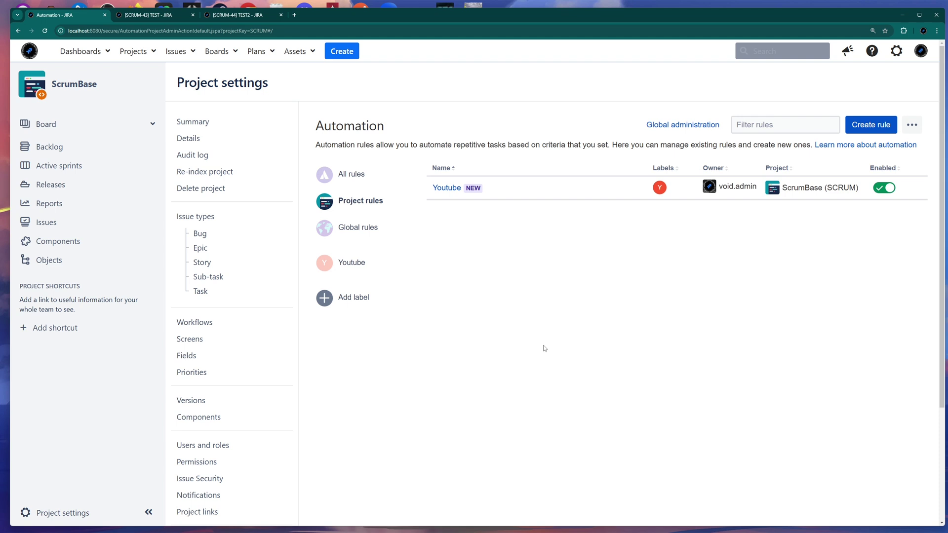
left_click(359, 268)
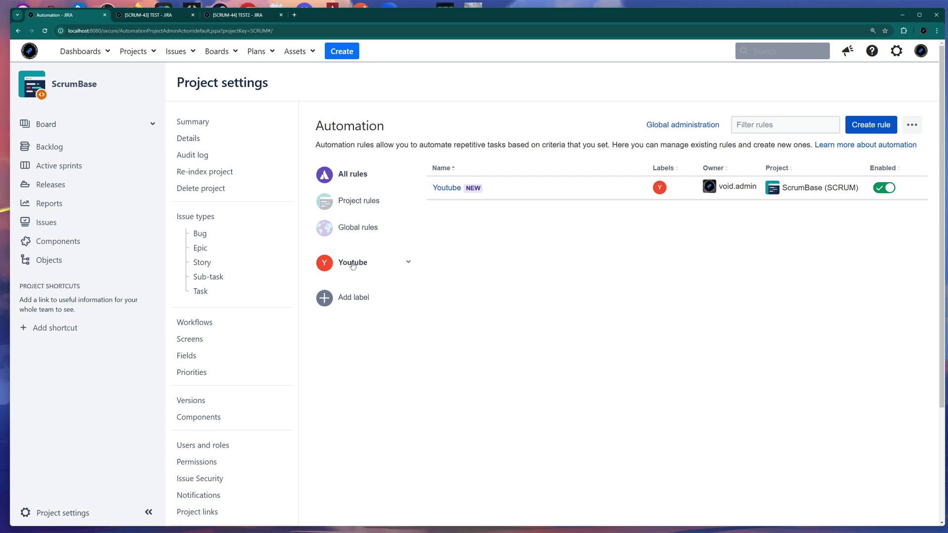
left_click(363, 202)
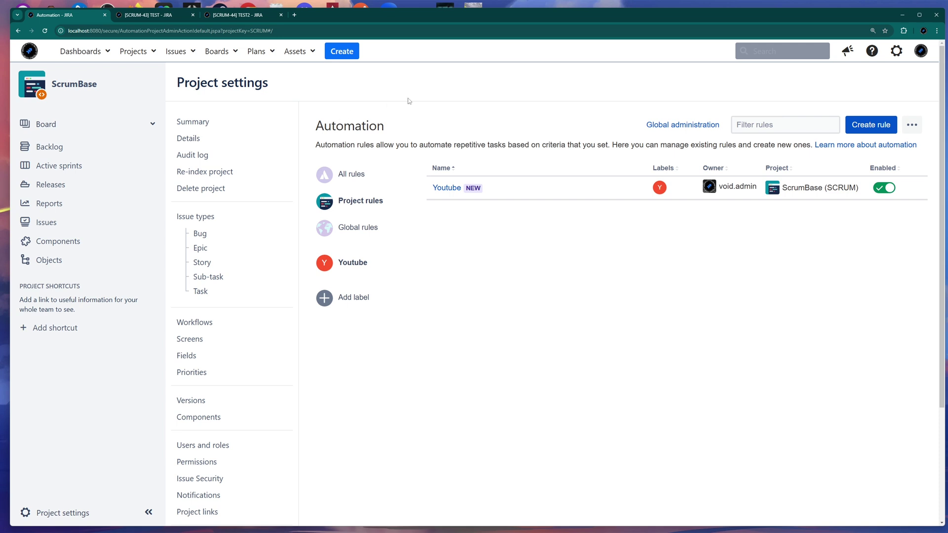
Recheck the TEST issue's fields and history, and open the Youtube rule to review its details and components
left_click(229, 15)
left_click(159, 14)
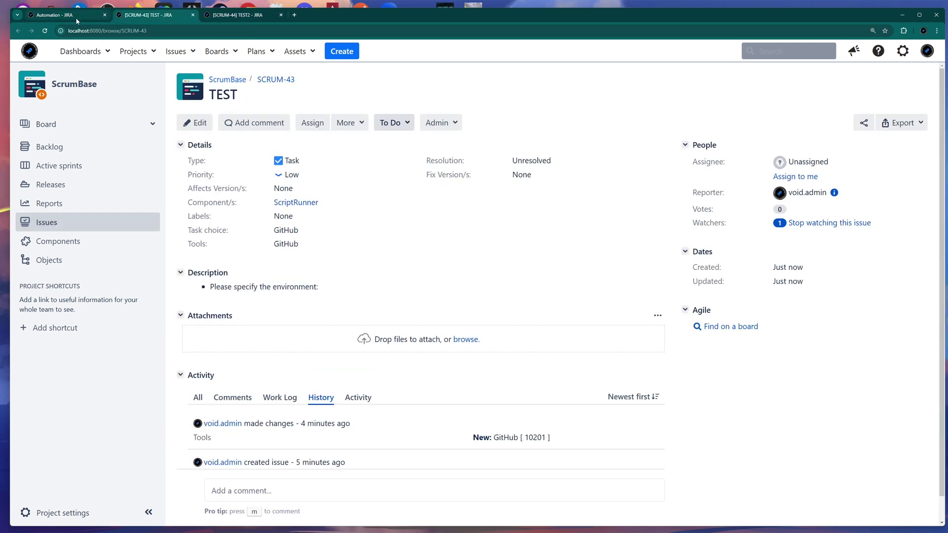
left_click(76, 15)
left_click(413, 191)
scroll(533, 267, "down", 1)
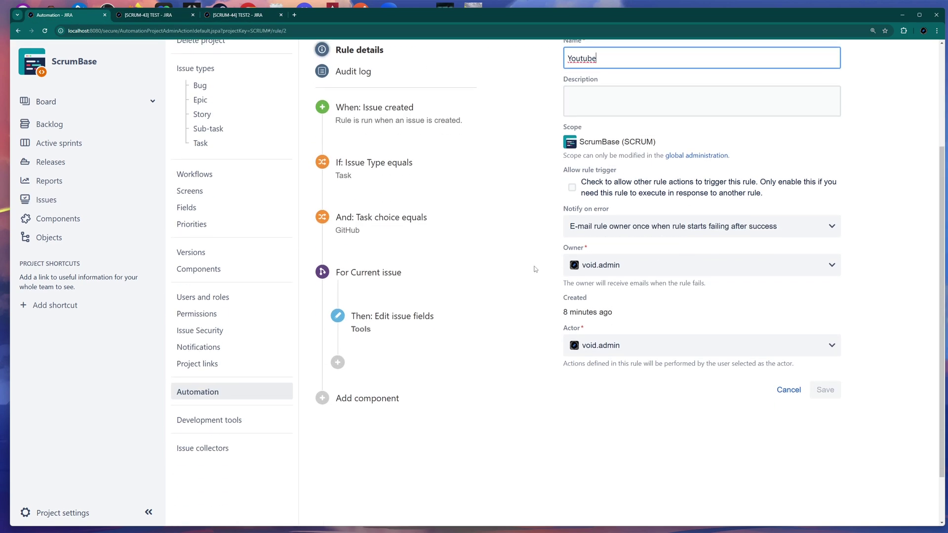
left_click(528, 178)
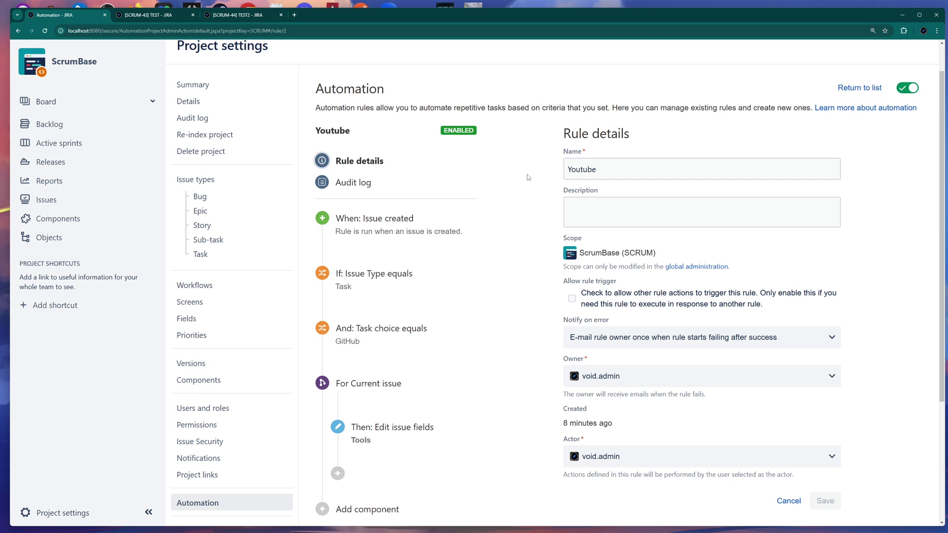